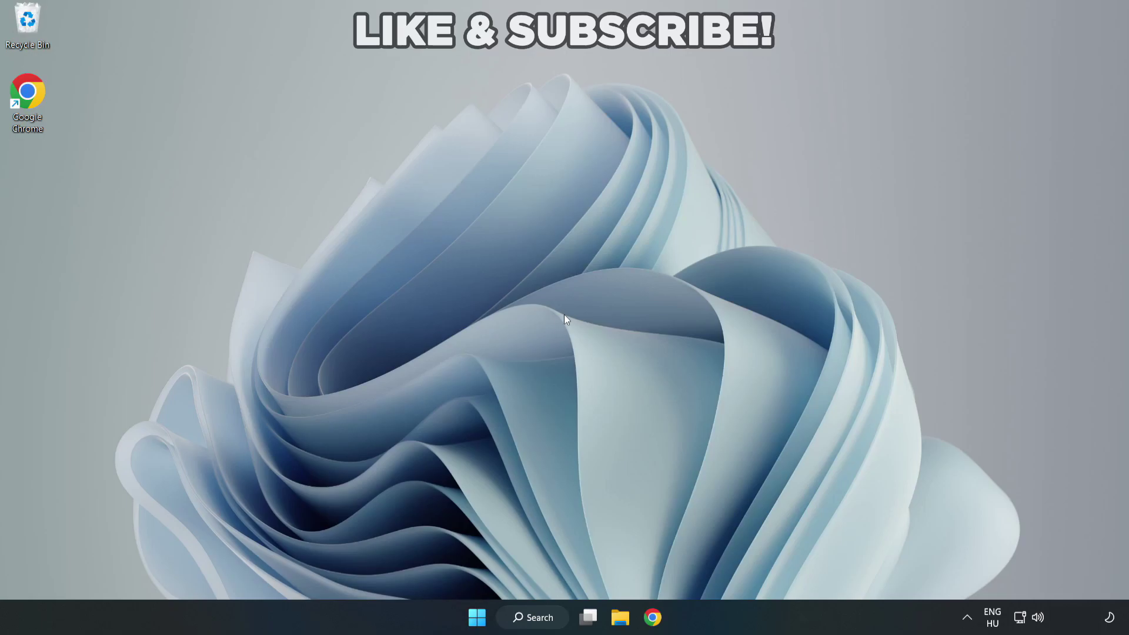
# Search Windows for 'device manager'.
pyautogui.click(537, 619)
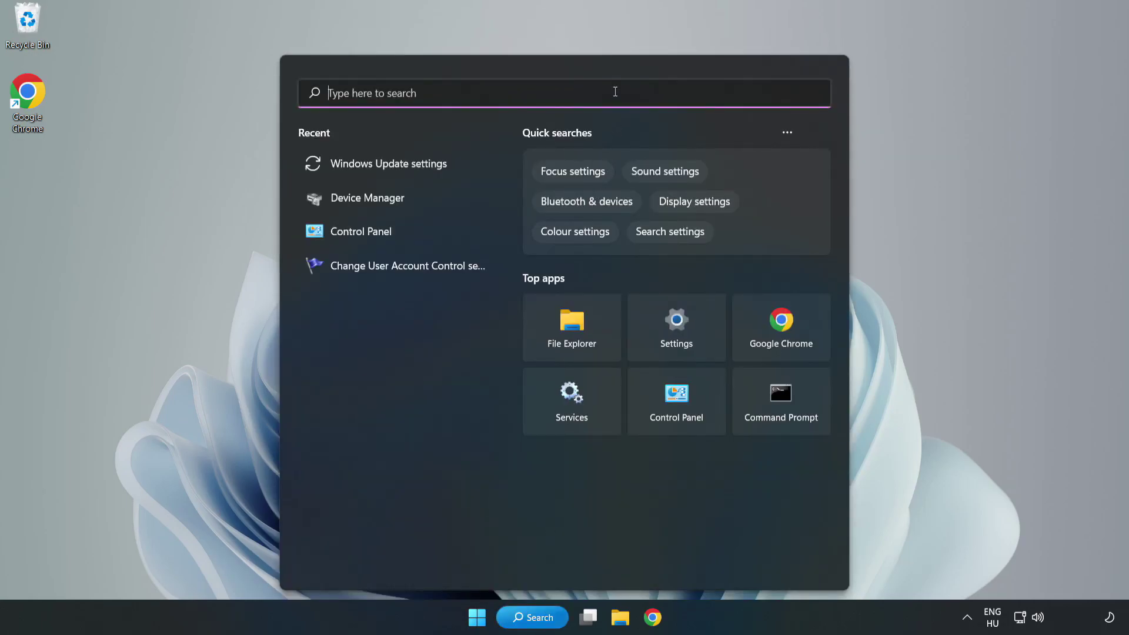
pyautogui.write('device')
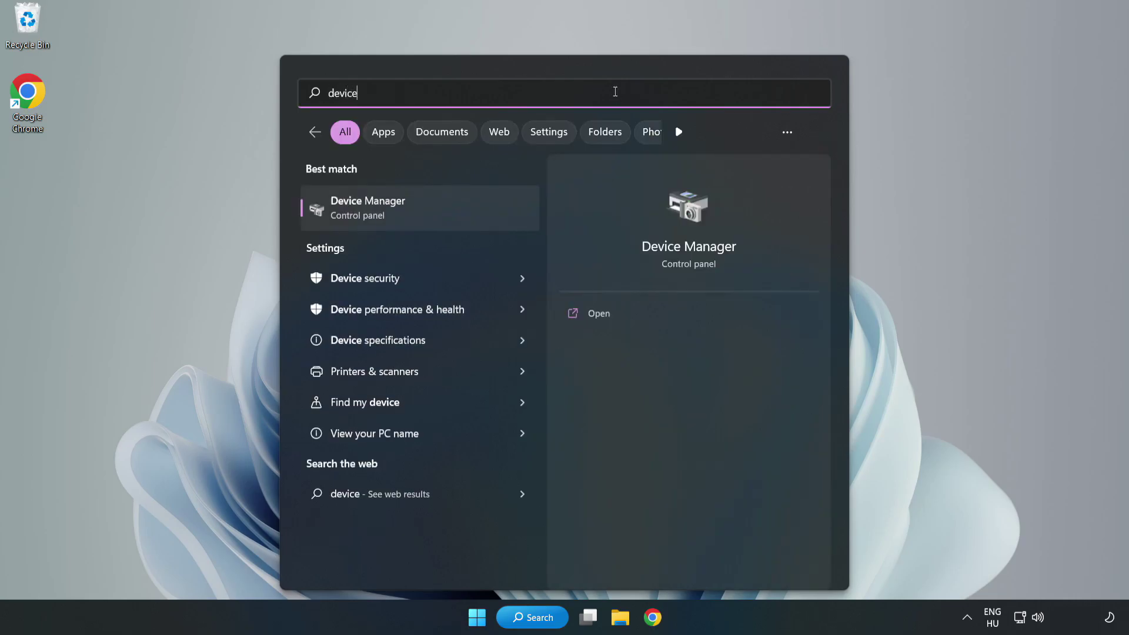
pyautogui.write(' mana')
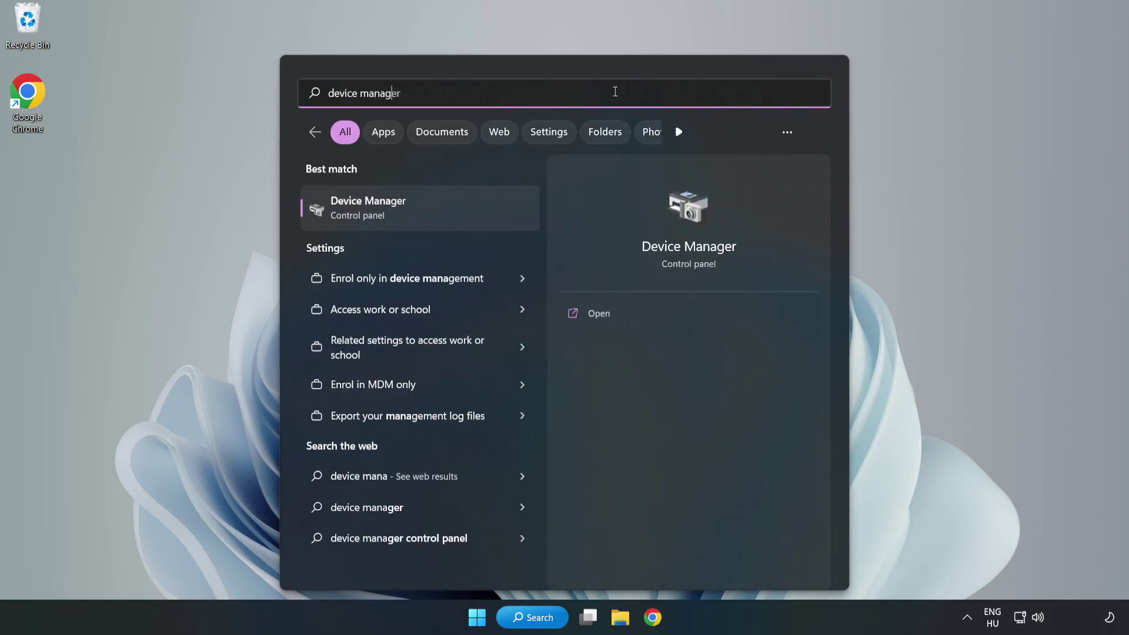
pyautogui.write('ger')
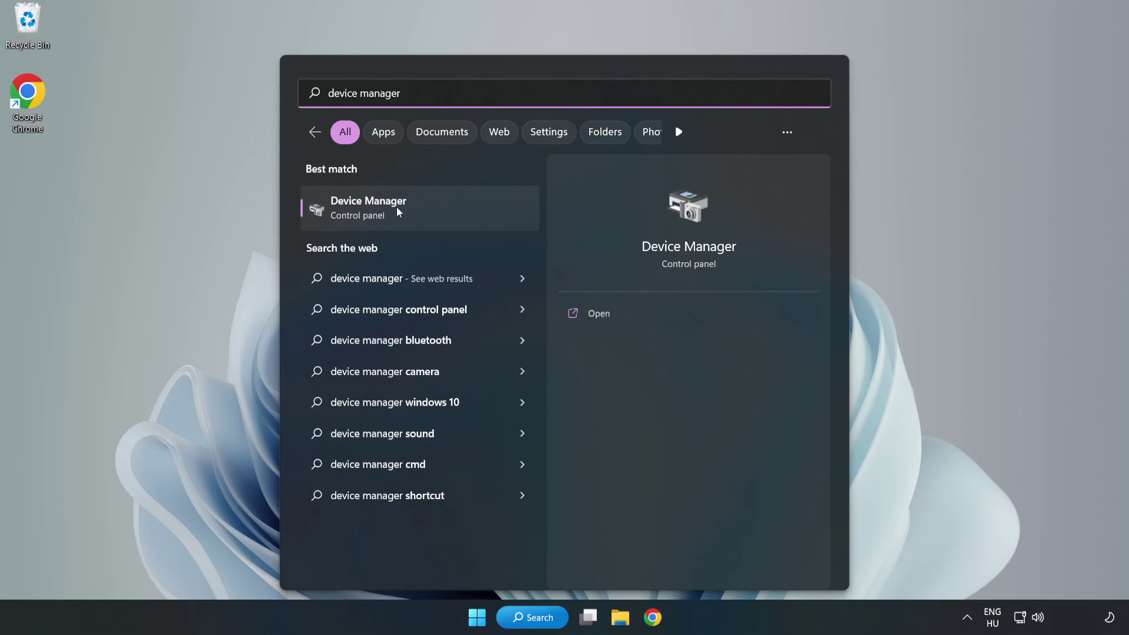
# Launch Device Manager and select the VMware SVGA 3D adapter under Display adapters.
pyautogui.click(419, 214)
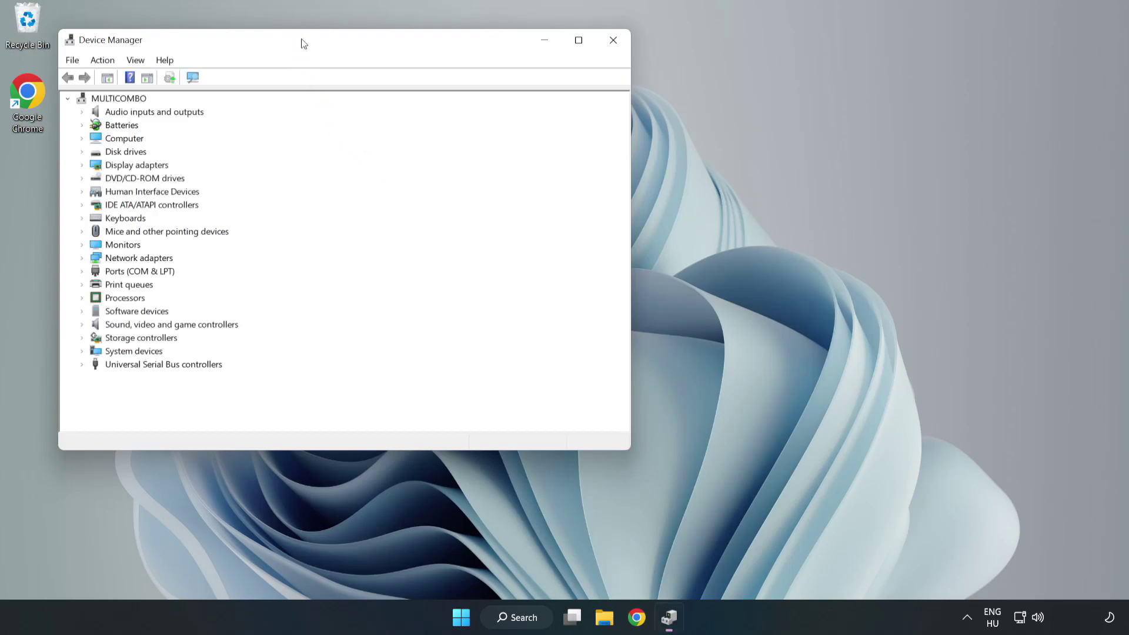
pyautogui.moveTo(302, 40); pyautogui.dragTo(505, 102)
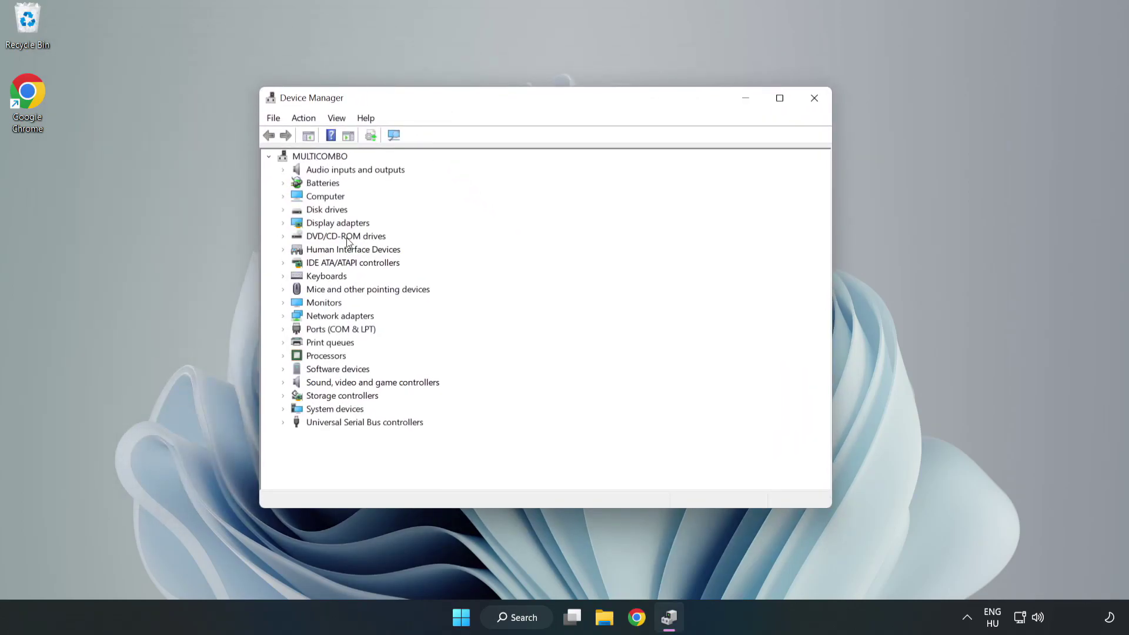
pyautogui.click(301, 228)
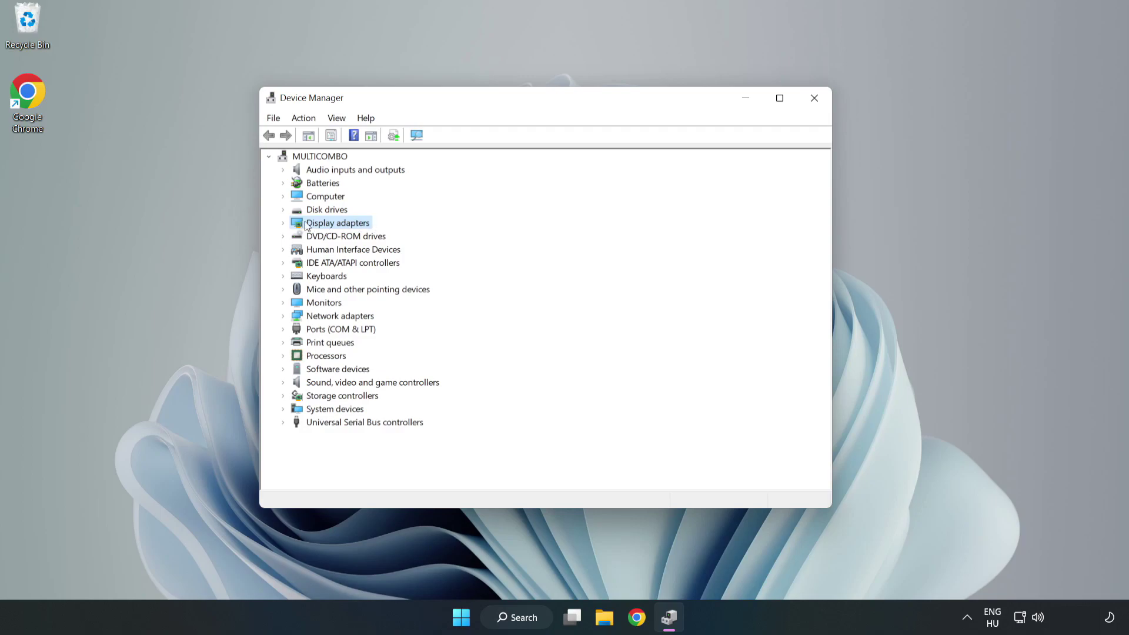
pyautogui.click(283, 224)
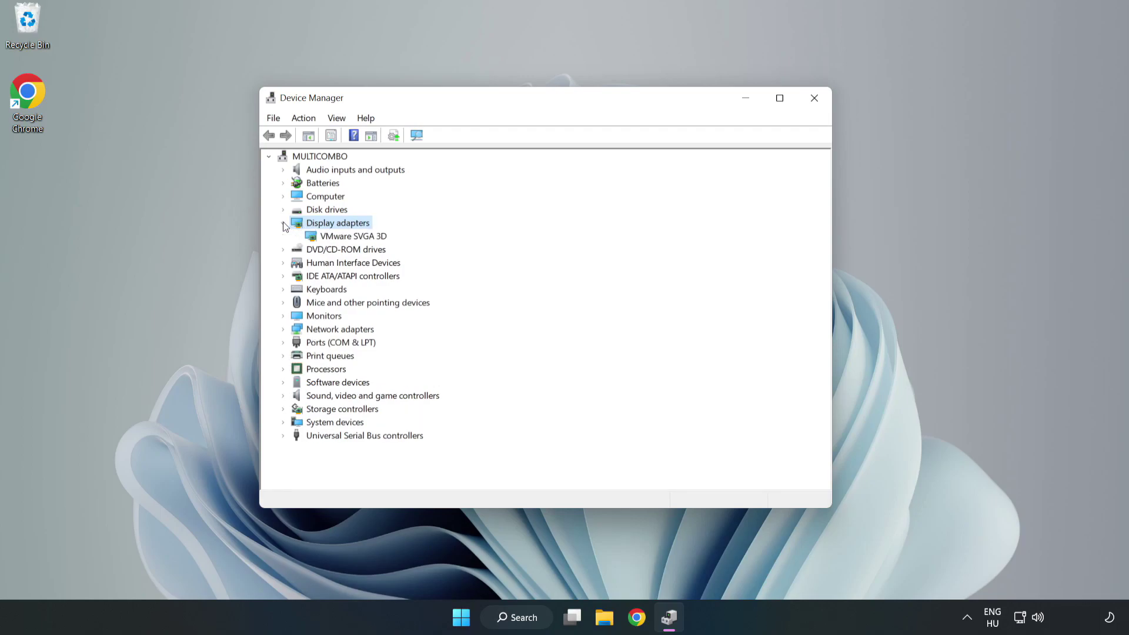
pyautogui.click(315, 241)
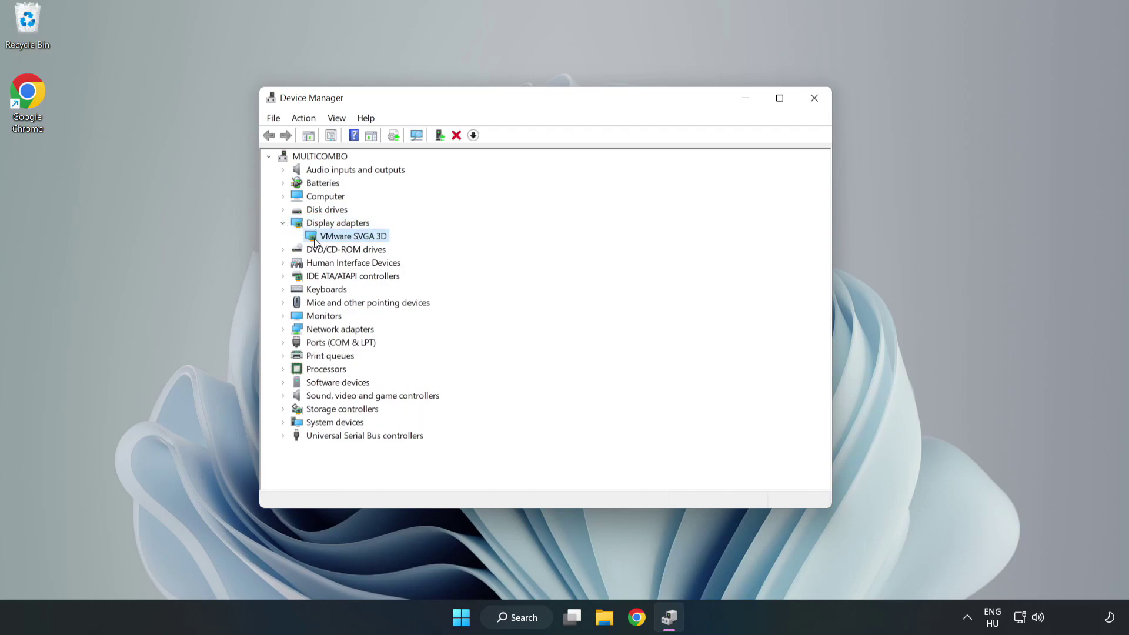
# Search automatically for a newer VMware SVGA 3D driver, then close Device Manager.
pyautogui.rightClick(352, 240)
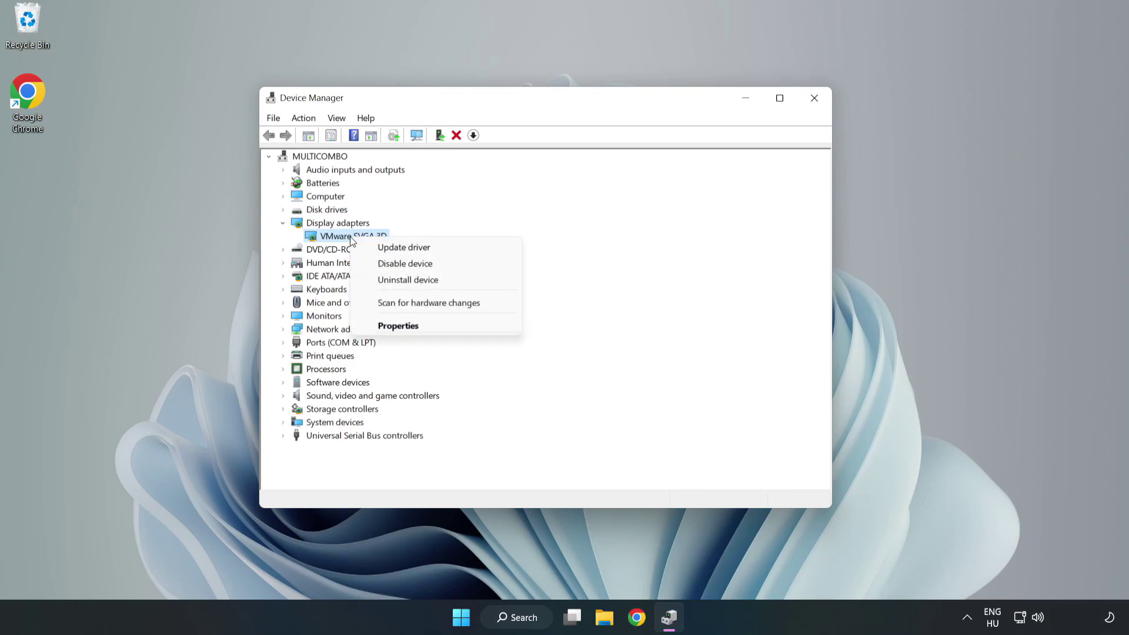
pyautogui.click(438, 253)
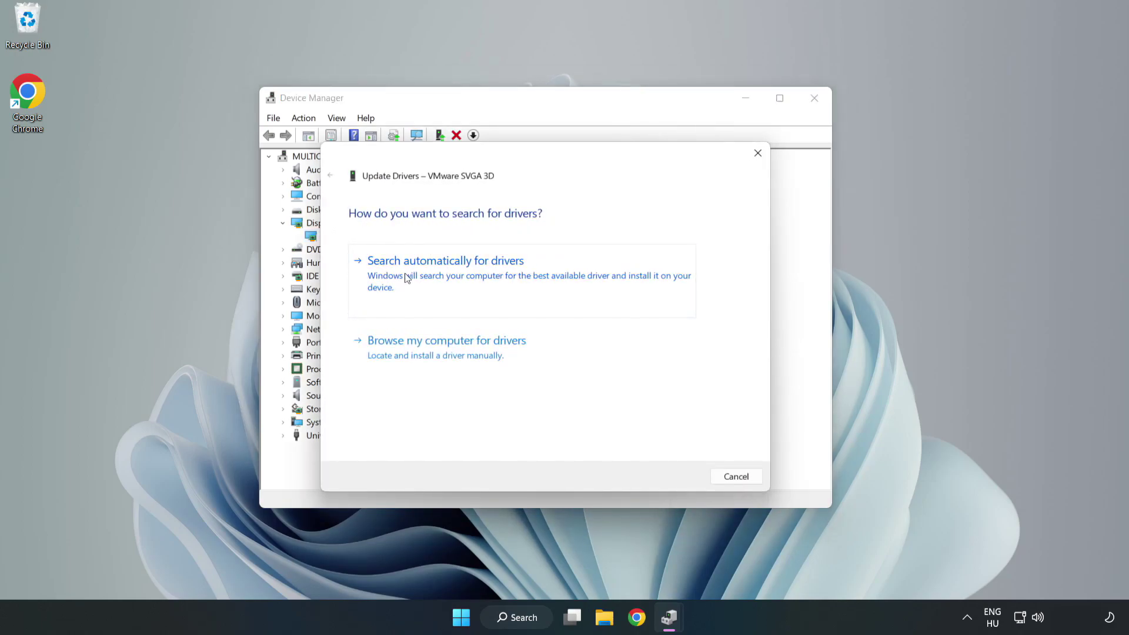
pyautogui.click(451, 275)
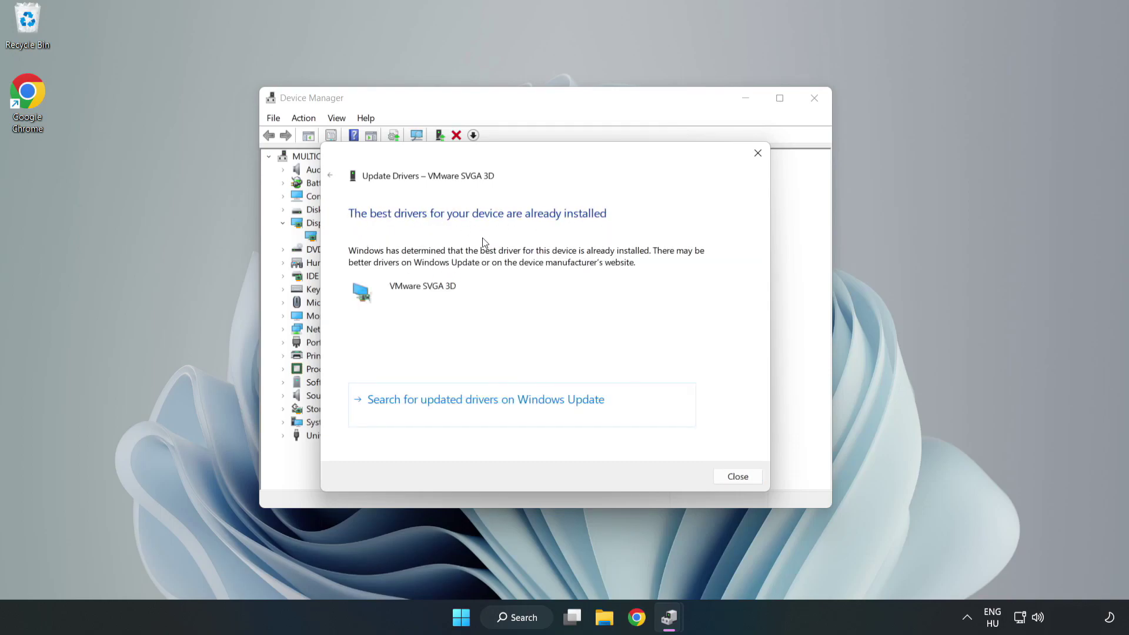
pyautogui.click(737, 477)
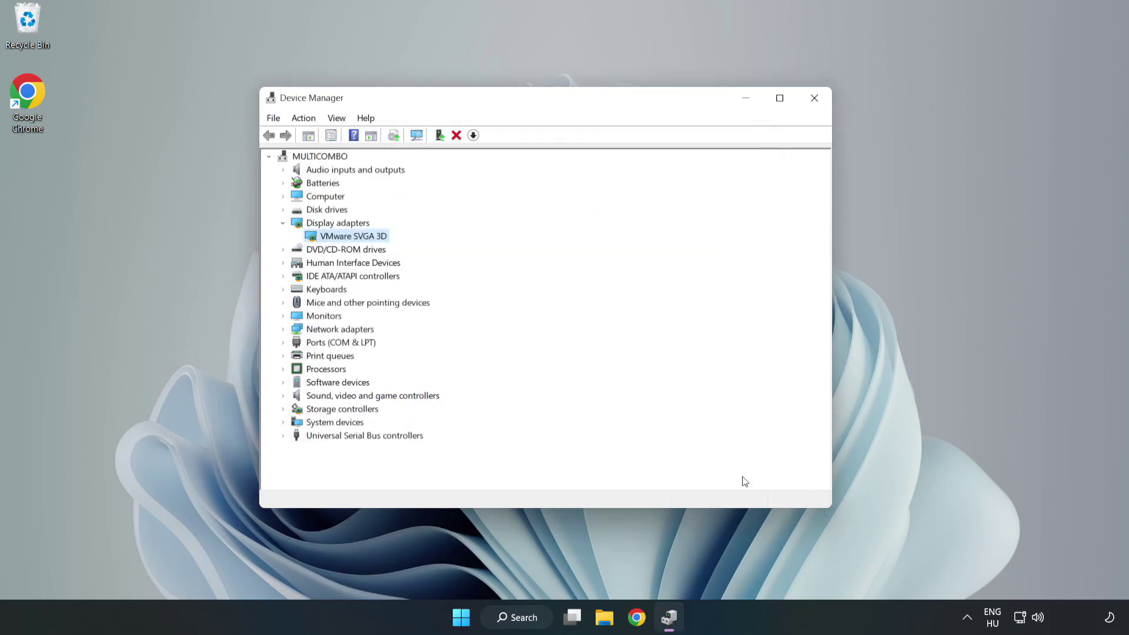
pyautogui.click(815, 103)
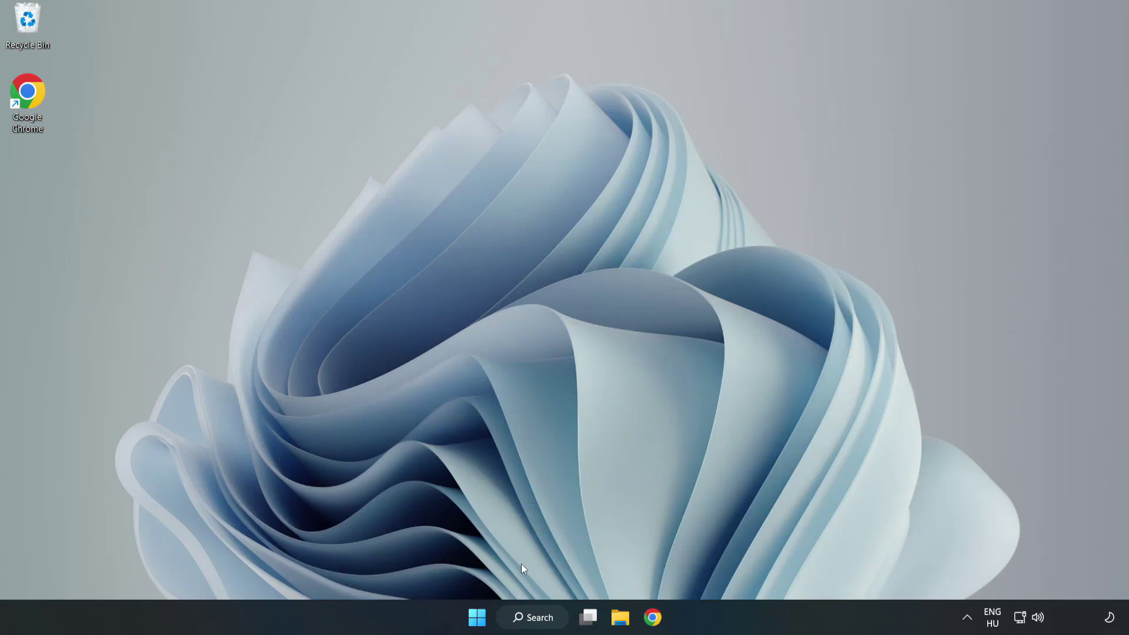
# Open Windows Update settings via a search for 'updates' and check for updates.
pyautogui.click(538, 627)
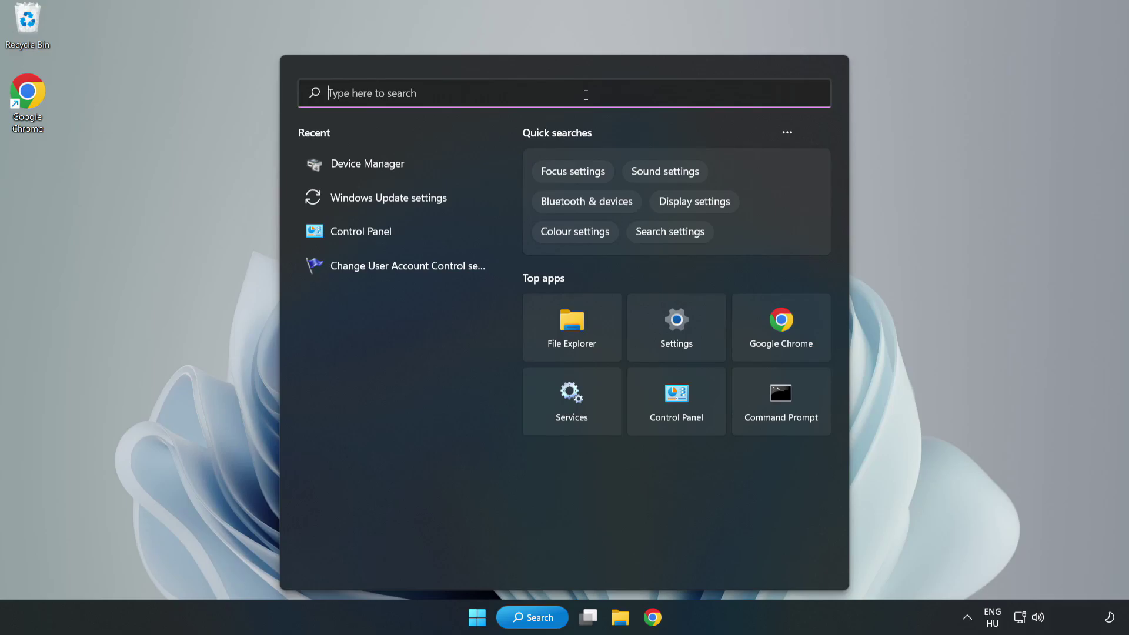
pyautogui.write('updates')
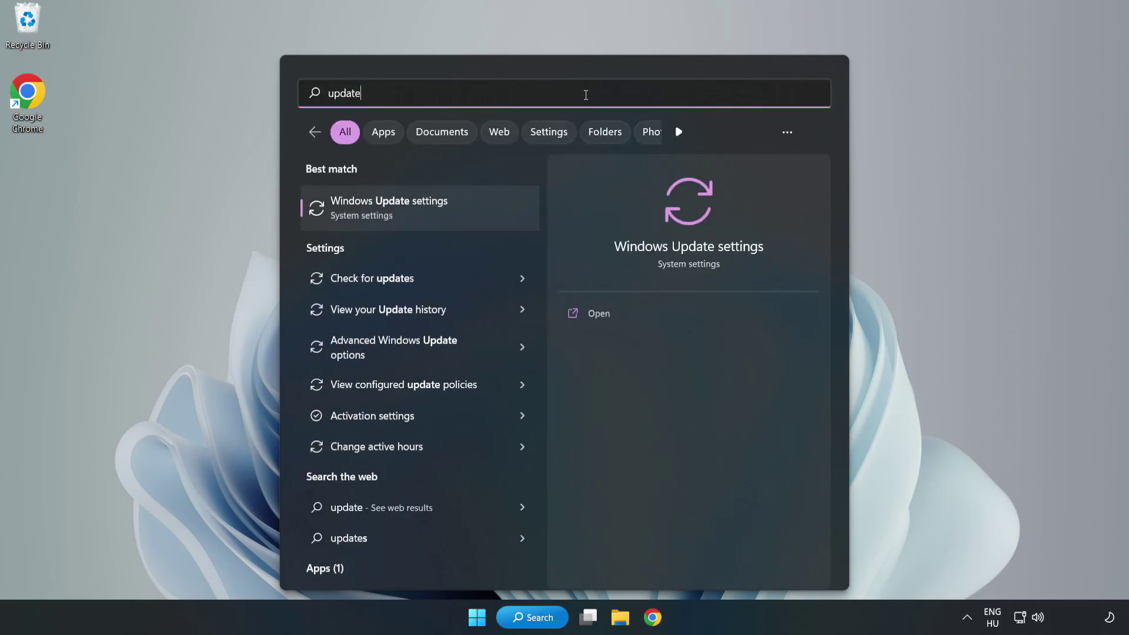
pyautogui.click(402, 213)
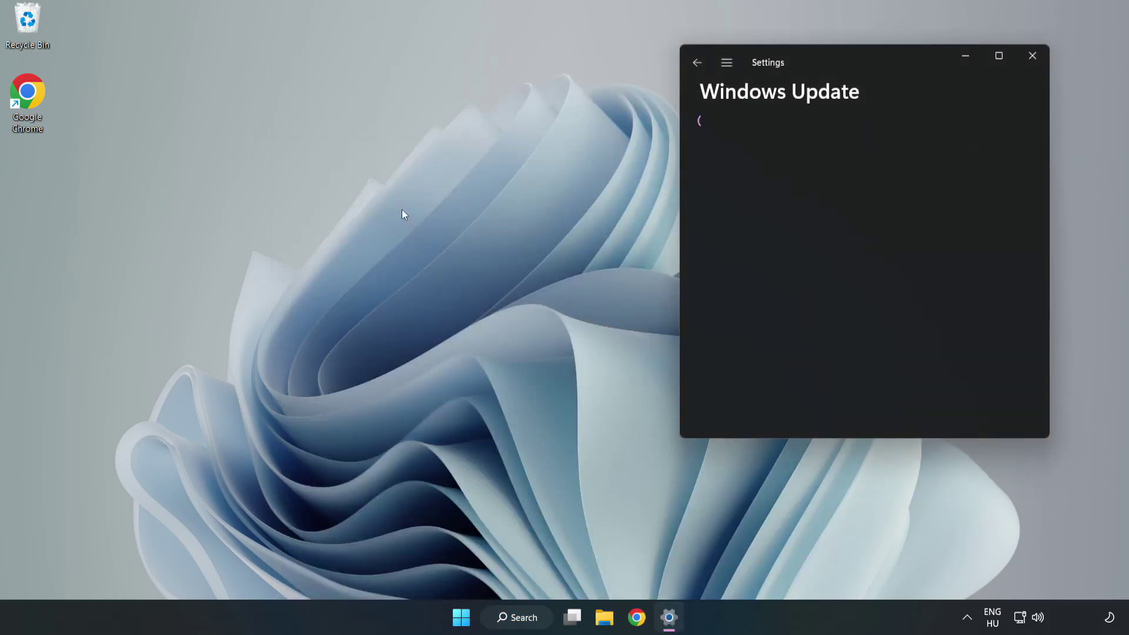
pyautogui.click(1000, 55)
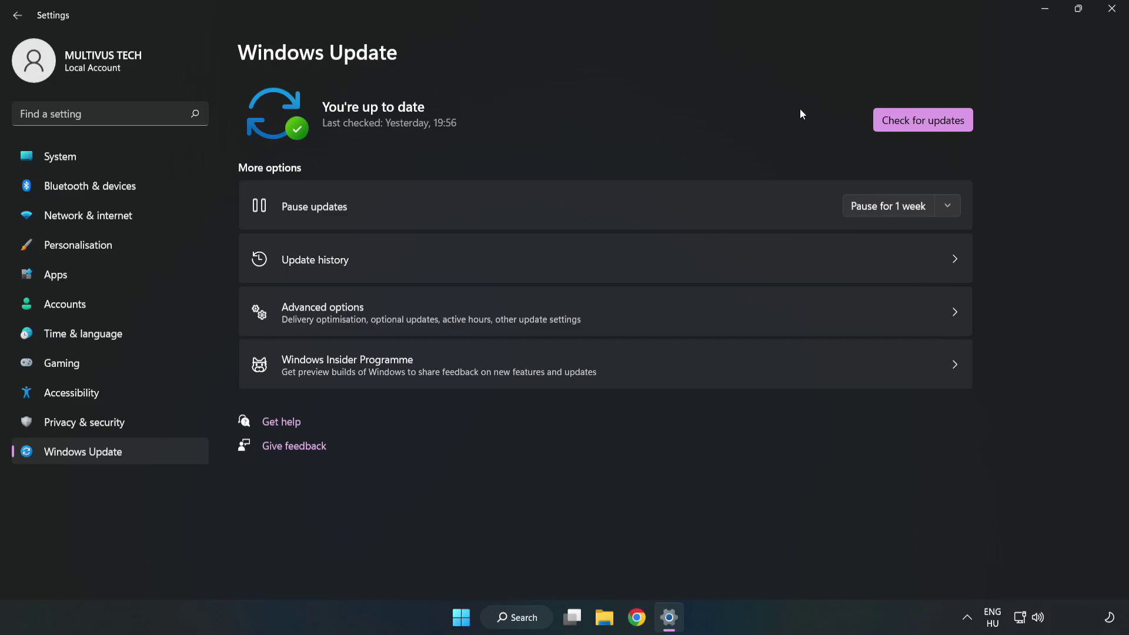
pyautogui.click(927, 122)
# Close Settings and open the Compatibility properties of the YOUR NOT WORKING APP shortcut.
pyautogui.click(1114, 12)
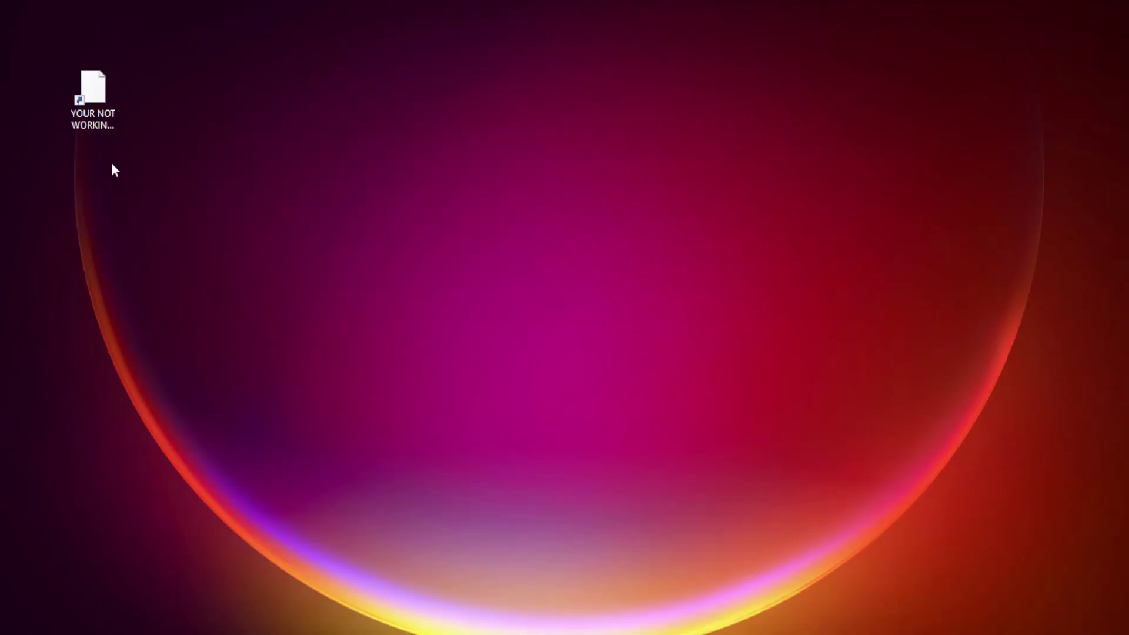
pyautogui.click(67, 122)
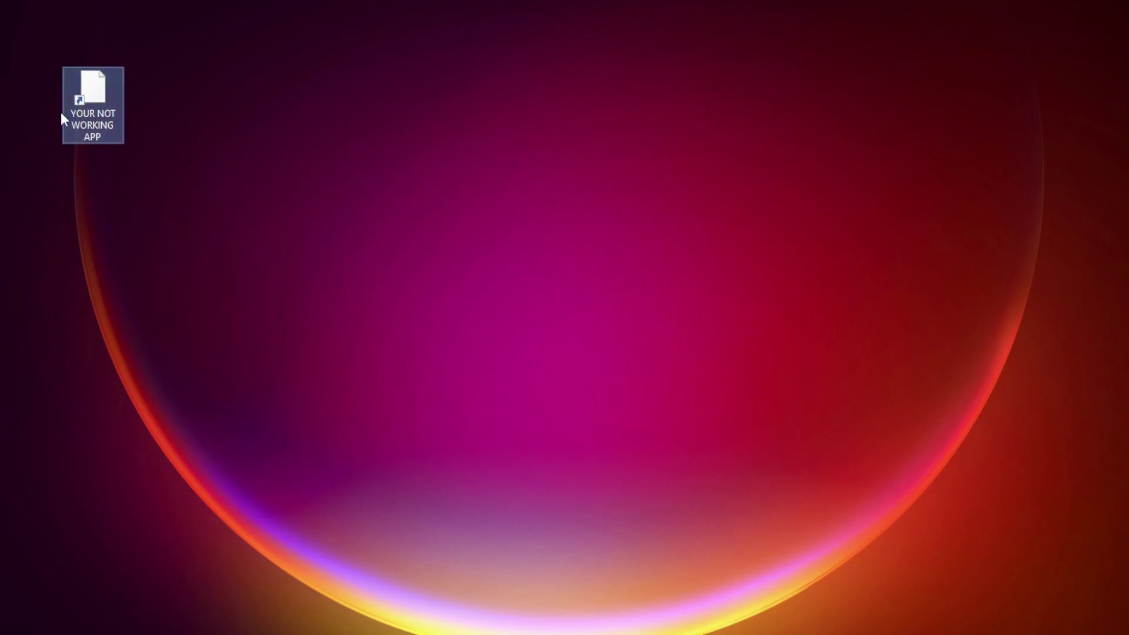
pyautogui.rightClick(91, 83)
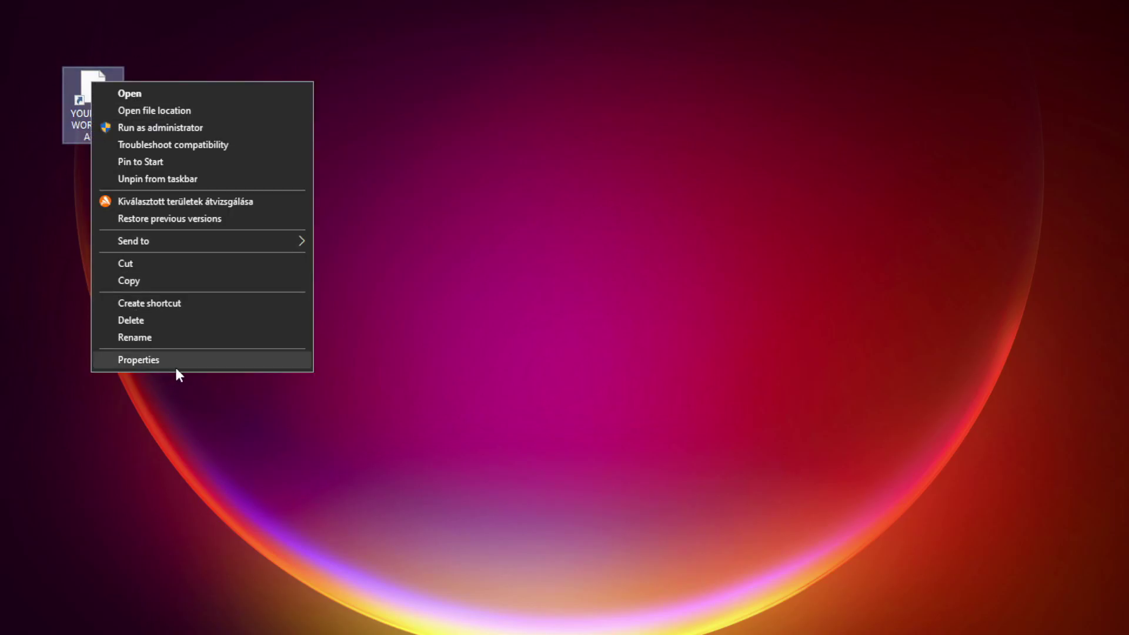
pyautogui.click(226, 360)
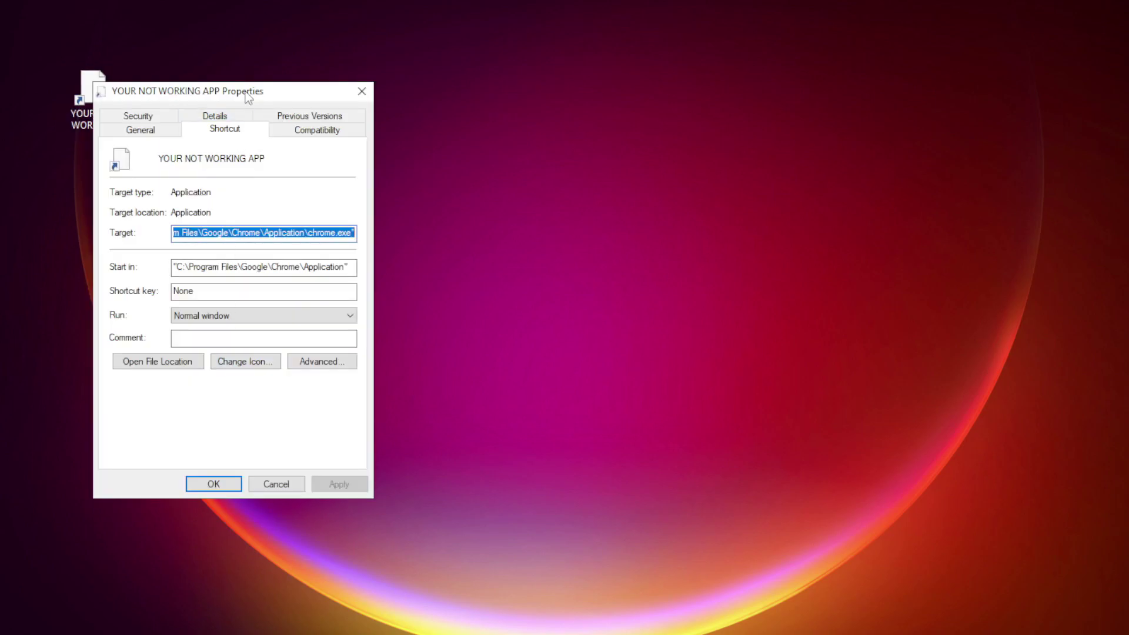
pyautogui.moveTo(249, 92)
pyautogui.mouseDown()
pyautogui.moveTo(525, 84)
pyautogui.moveTo(570, 125)
pyautogui.mouseUp()
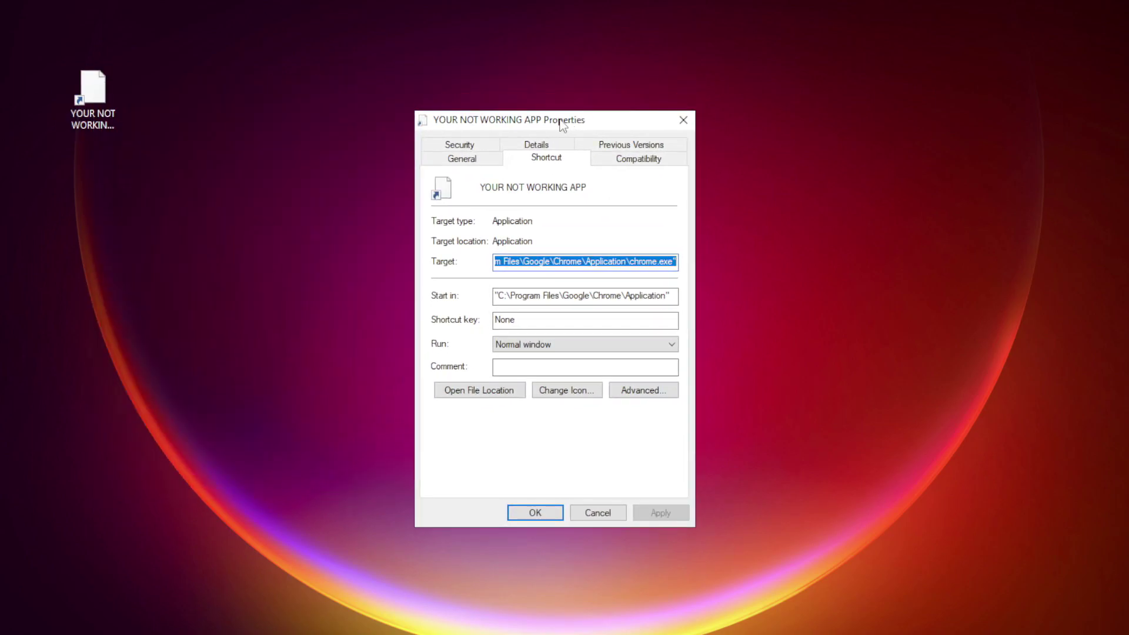
pyautogui.click(661, 162)
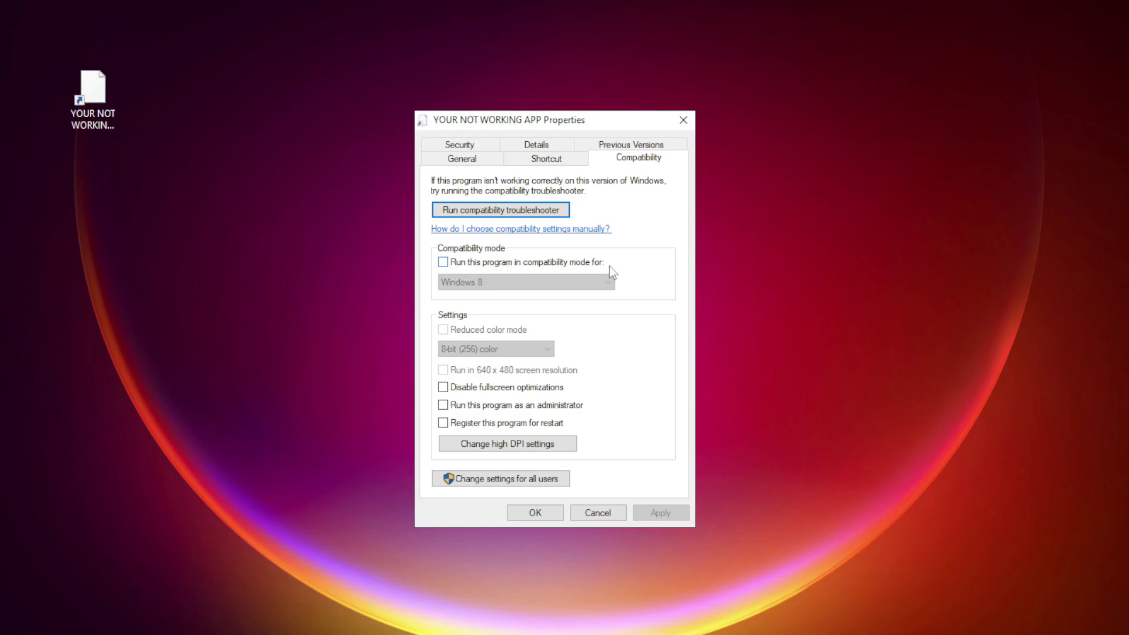
# Set Windows 8 compatibility mode, fullscreen optimizations off and run as administrator, then apply.
pyautogui.click(459, 262)
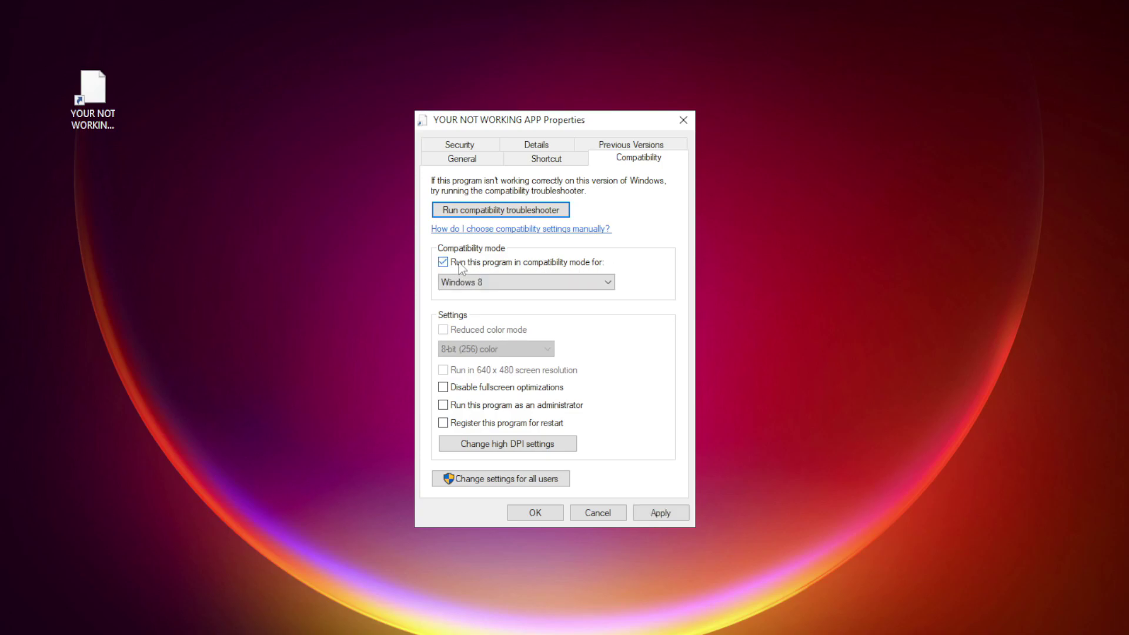
pyautogui.click(504, 283)
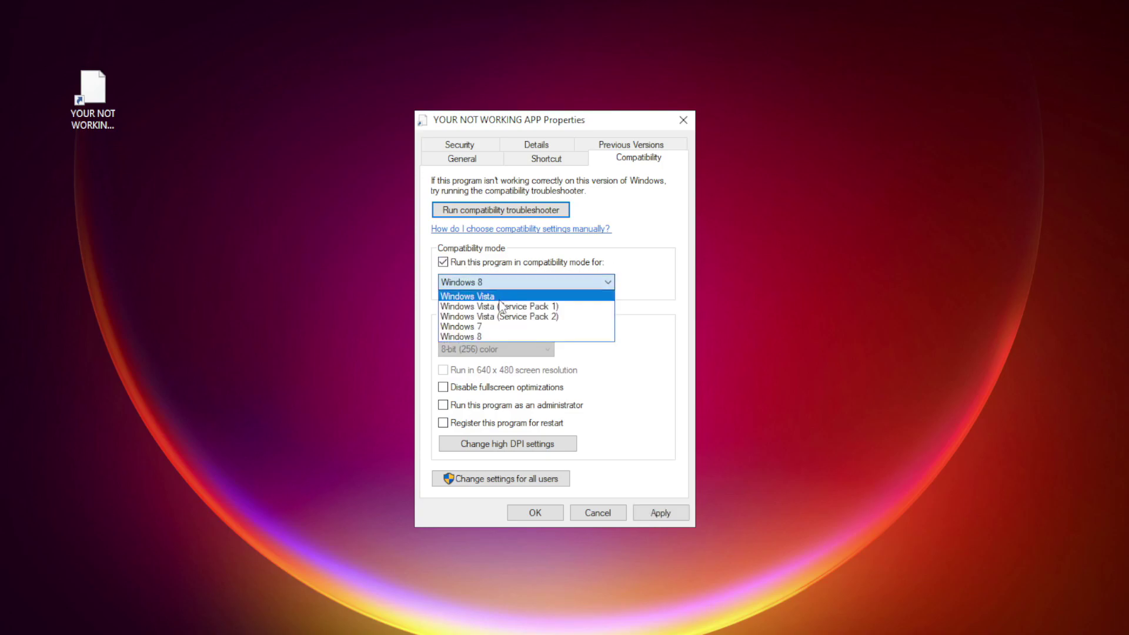
pyautogui.click(492, 336)
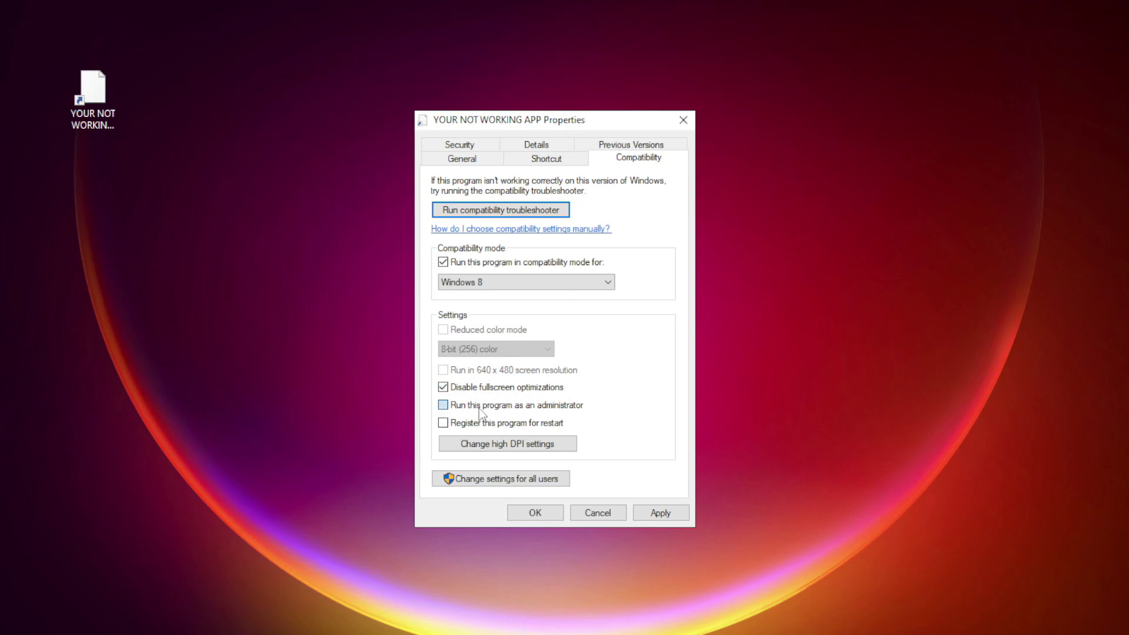
pyautogui.click(458, 405)
pyautogui.click(671, 517)
pyautogui.click(535, 513)
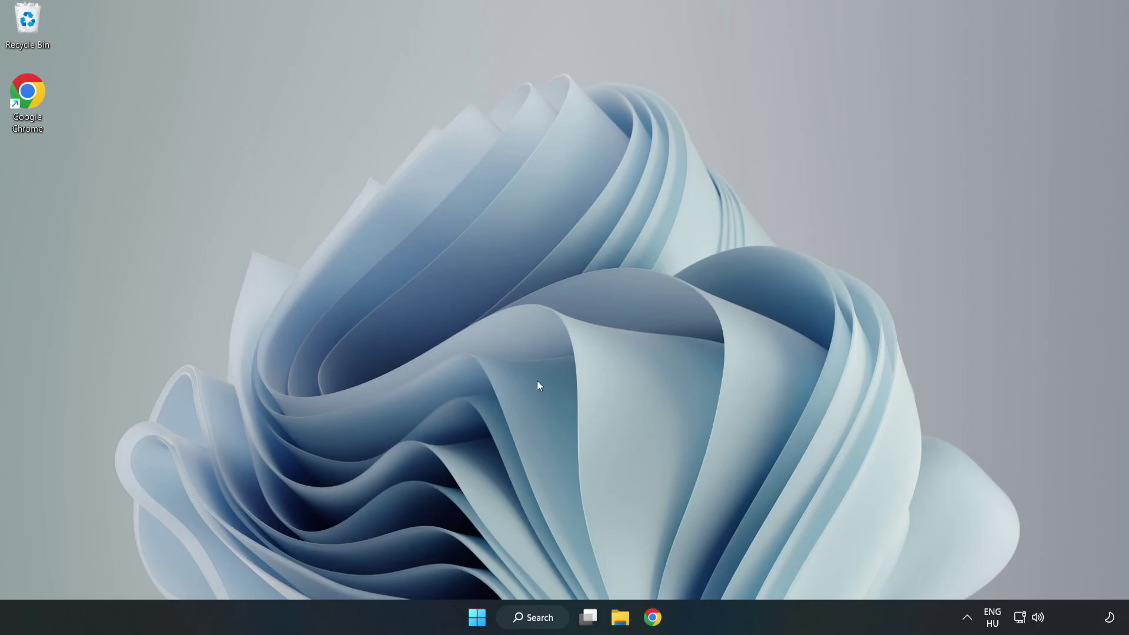
# Open Task Manager from the Start menu's context menu and show startup apps.
pyautogui.rightClick(480, 623)
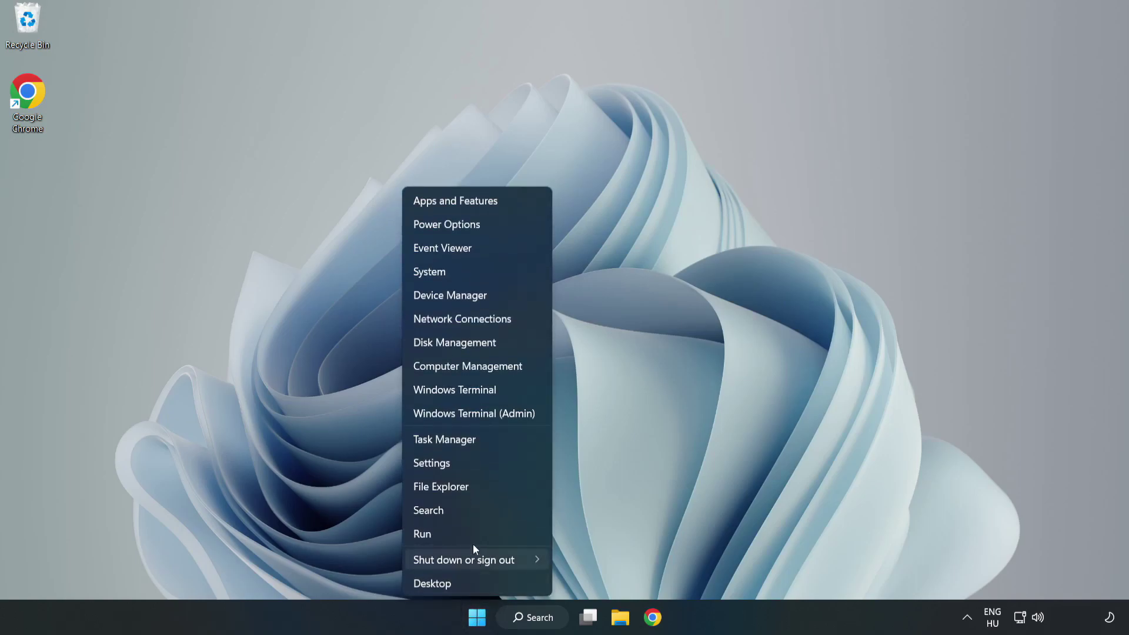
pyautogui.click(476, 442)
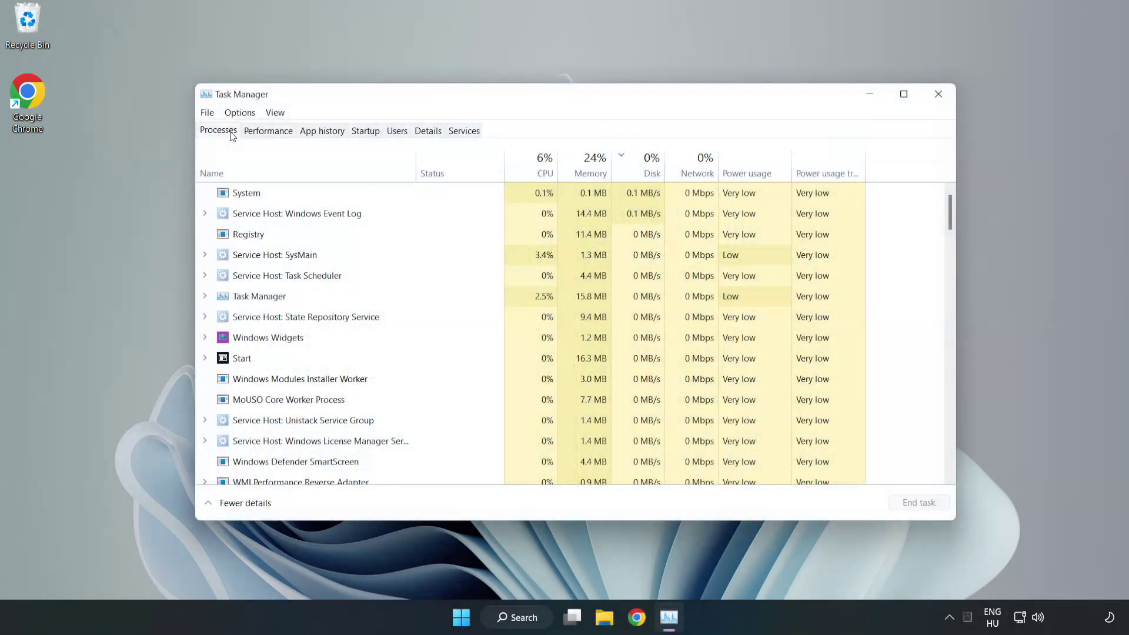
pyautogui.click(368, 135)
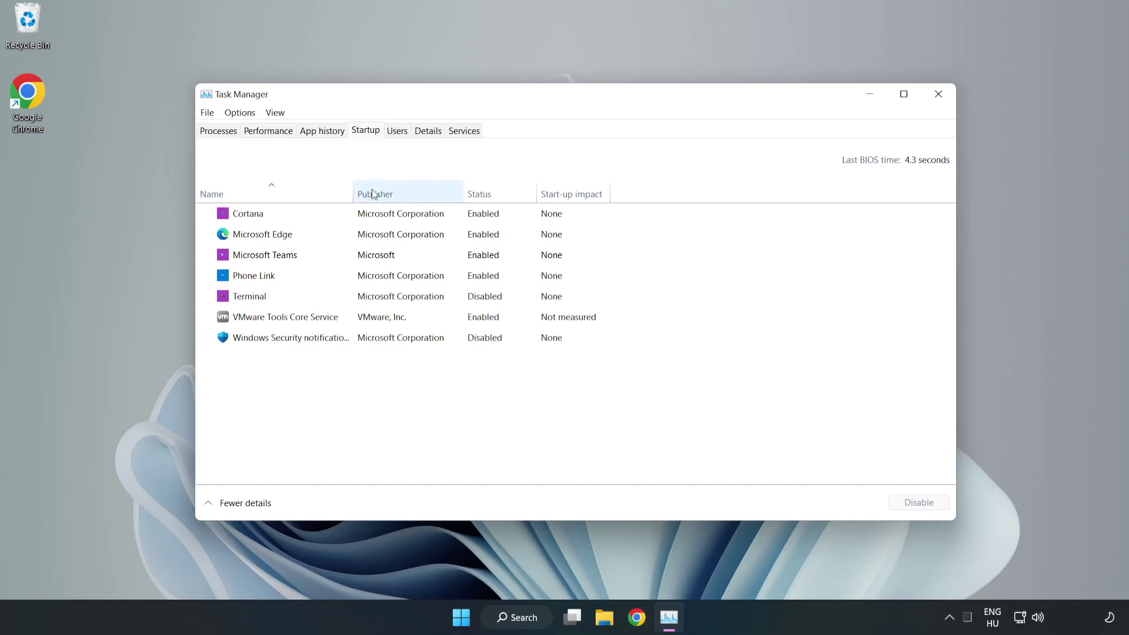
# Disable Cortana, Microsoft Edge, Microsoft Teams and Phone Link at startup, then close Task Manager.
pyautogui.click(393, 222)
pyautogui.click(914, 503)
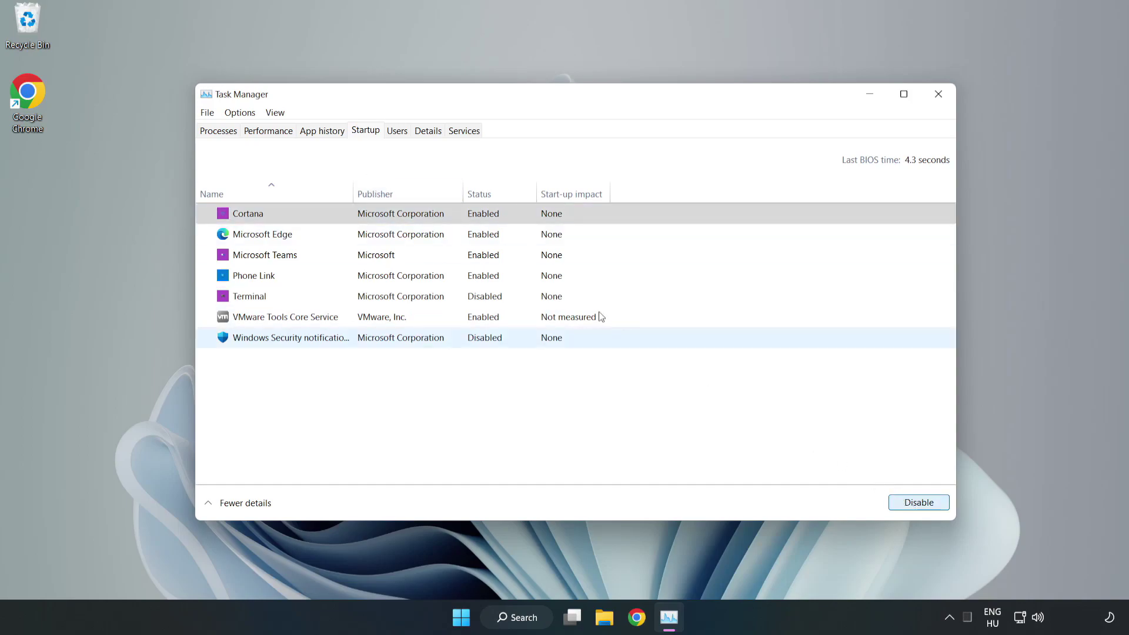
pyautogui.click(491, 234)
pyautogui.click(918, 503)
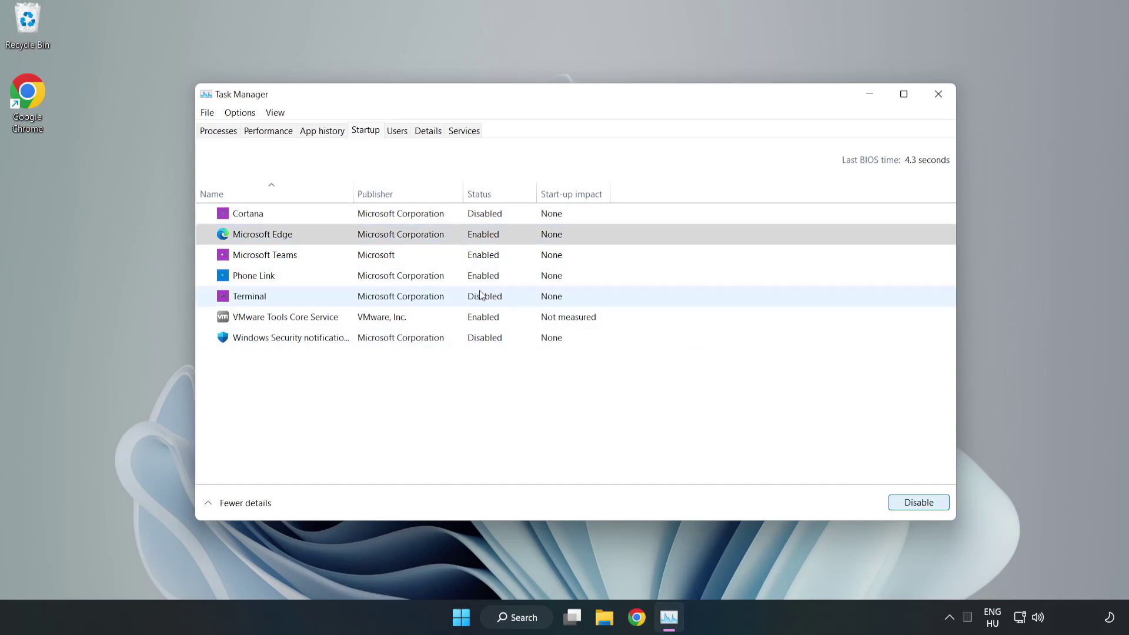
pyautogui.click(385, 259)
pyautogui.click(914, 503)
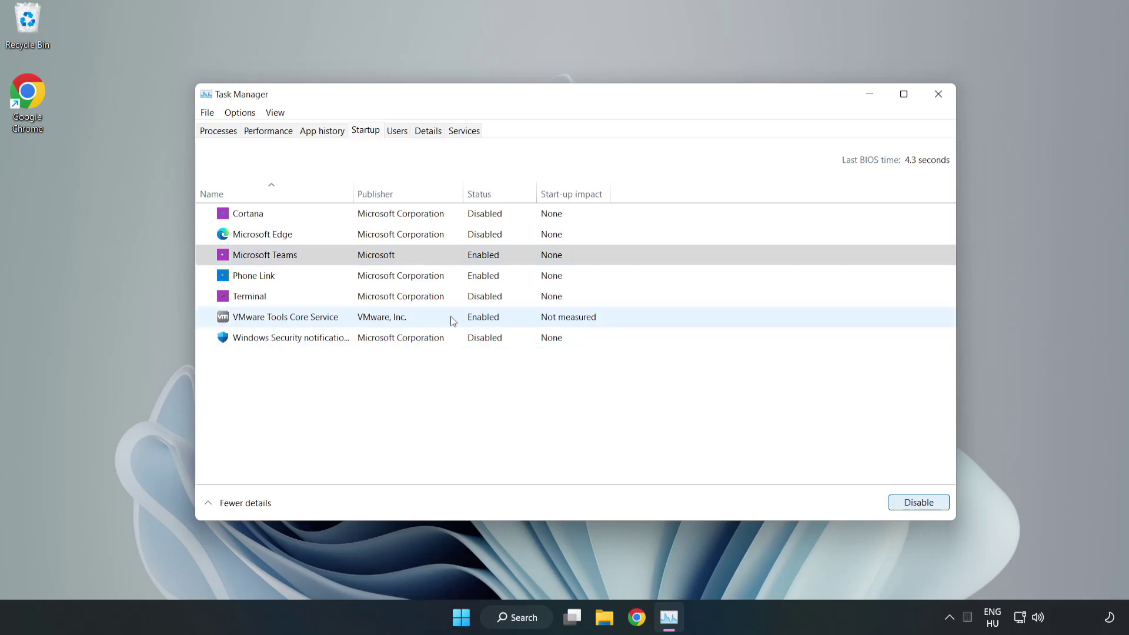
pyautogui.click(375, 277)
pyautogui.click(941, 509)
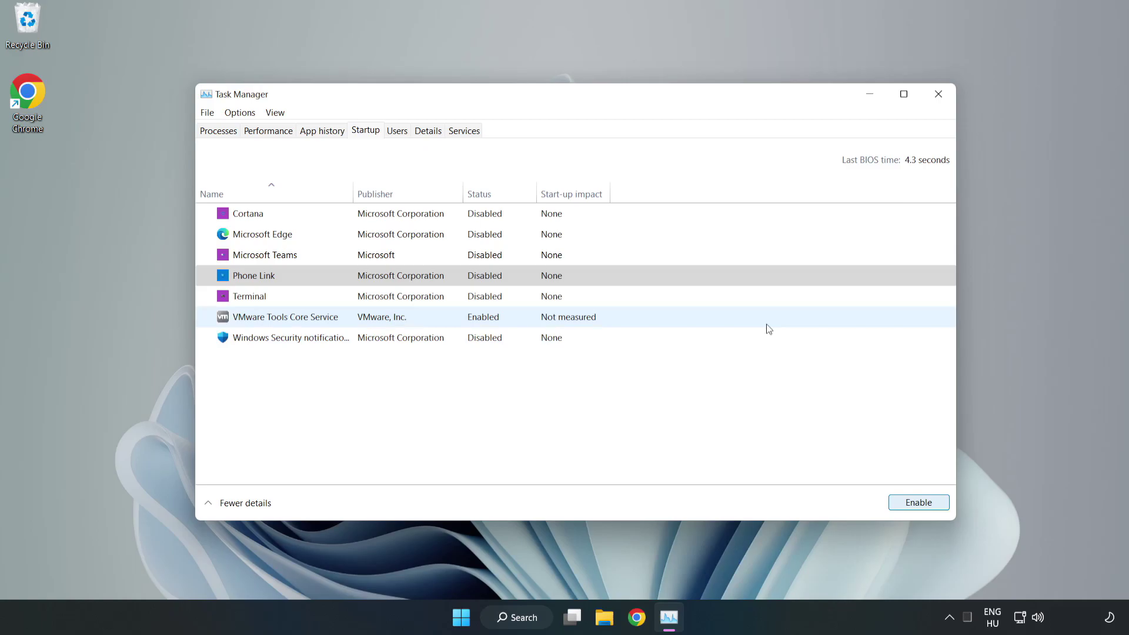
pyautogui.click(939, 97)
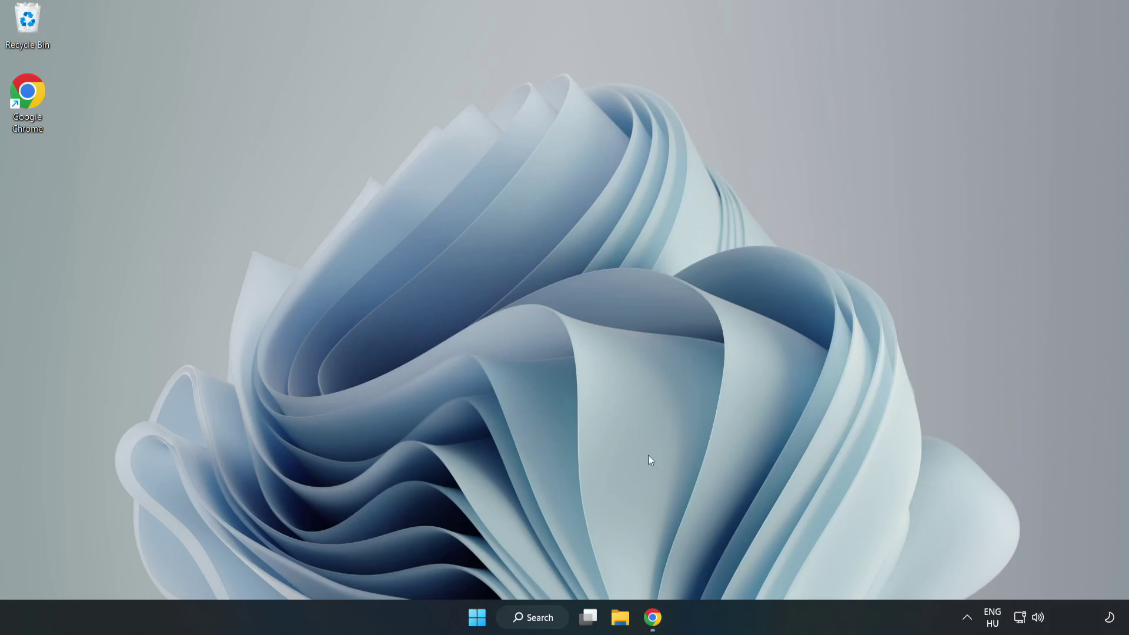
# Download the DirectX End-User Runtime Web Installer and run dxwebsetup.exe.
pyautogui.click(652, 624)
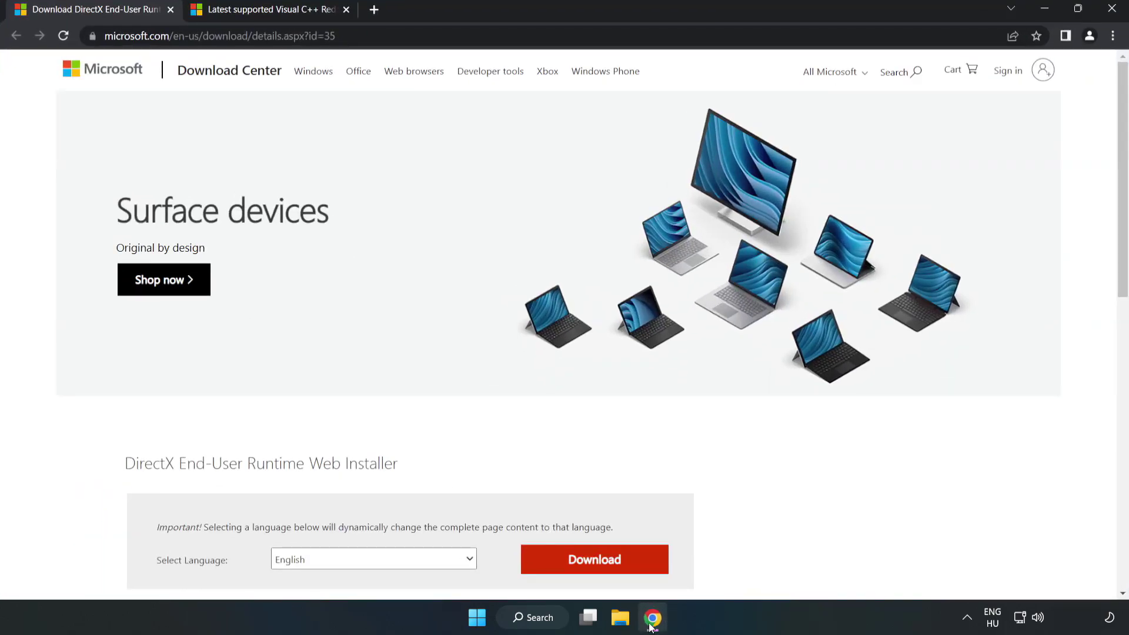
pyautogui.click(353, 36)
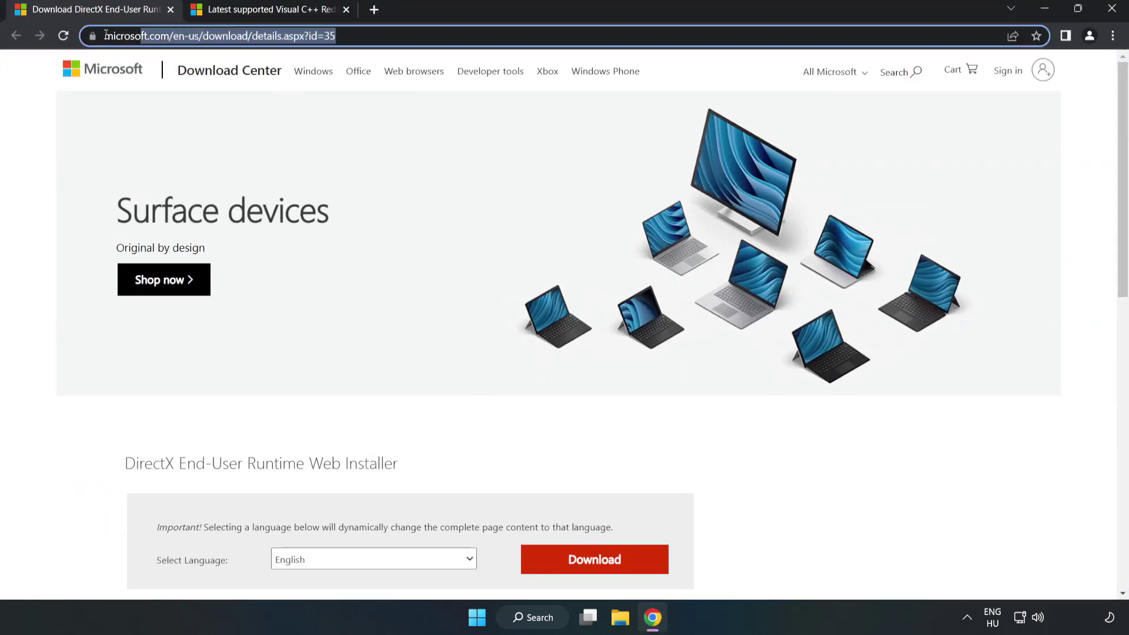
pyautogui.moveTo(353, 36); pyautogui.dragTo(154, 37)
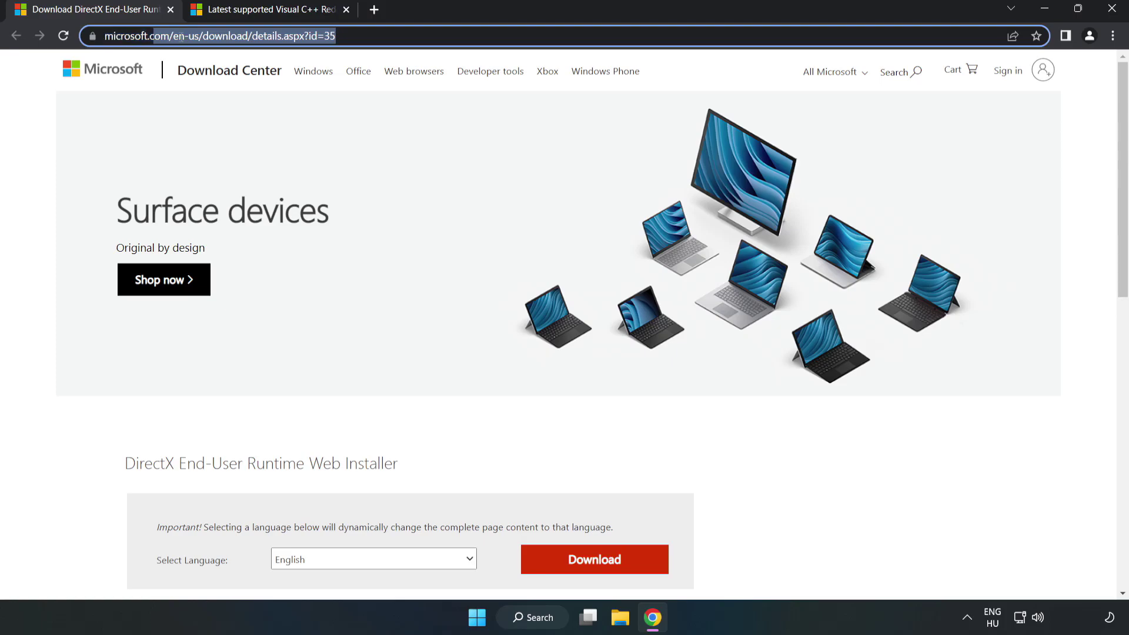
pyautogui.click(47, 135)
pyautogui.scroll(-3, 570, 389)
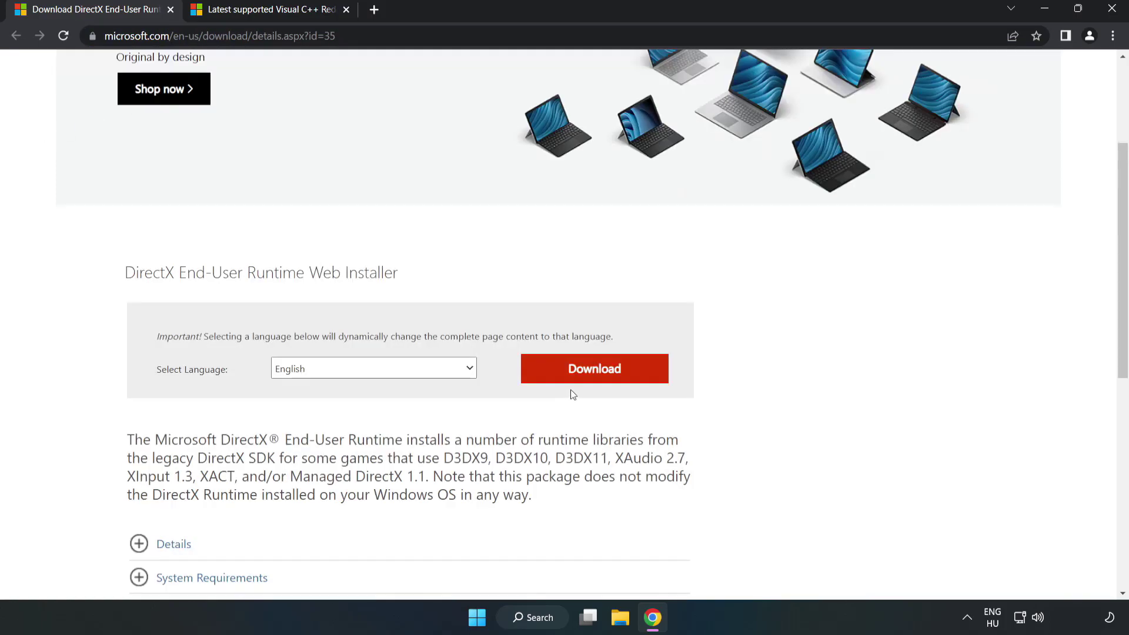
pyautogui.click(600, 376)
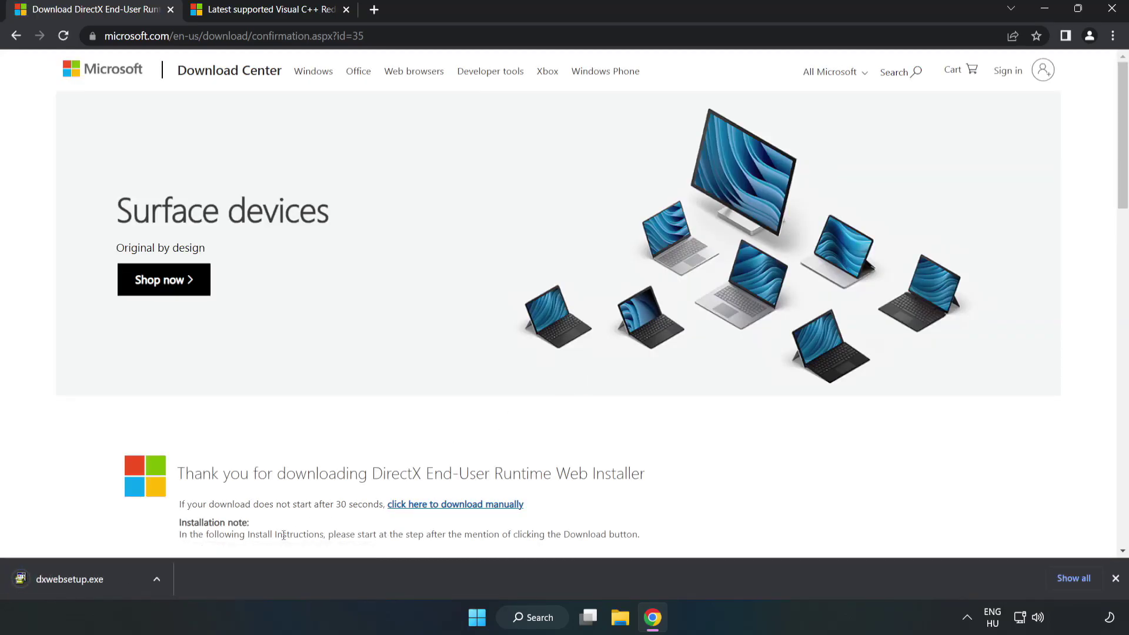
pyautogui.click(83, 580)
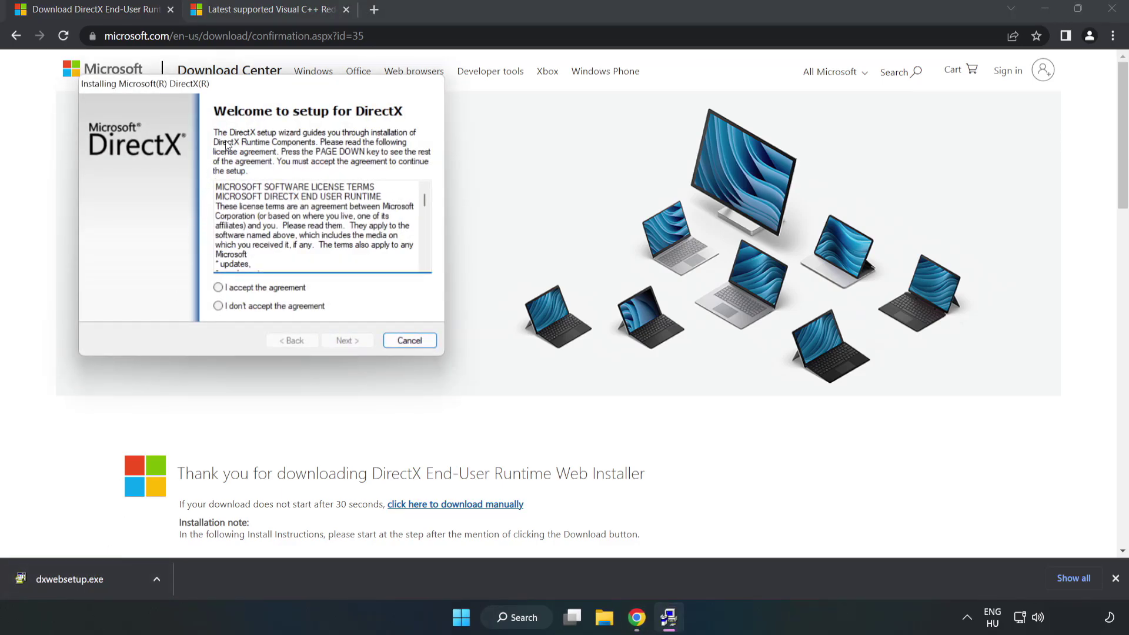
# Accept the DirectX licence, decline the Bing Bar, and run setup to completion.
pyautogui.moveTo(257, 92); pyautogui.dragTo(550, 190)
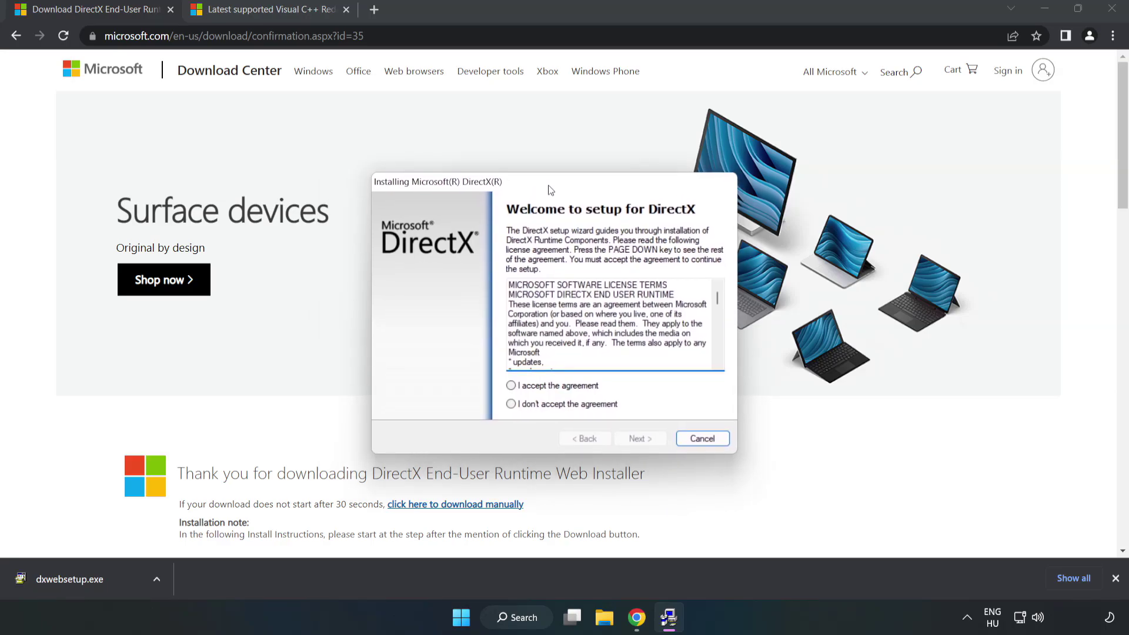
pyautogui.moveTo(717, 298); pyautogui.dragTo(709, 370)
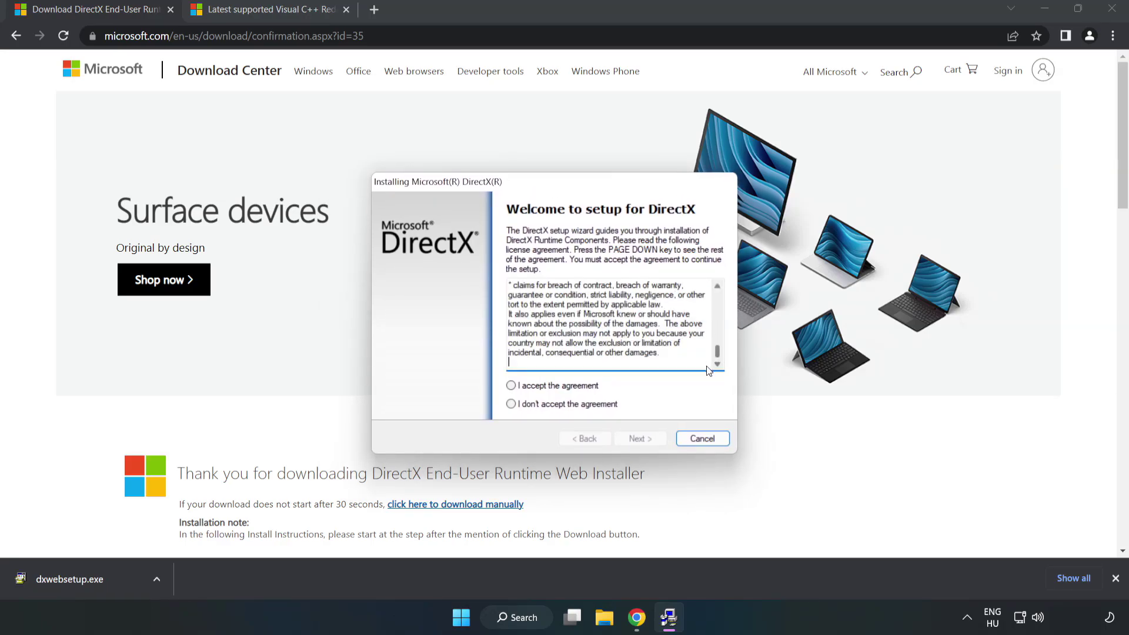
pyautogui.click(522, 388)
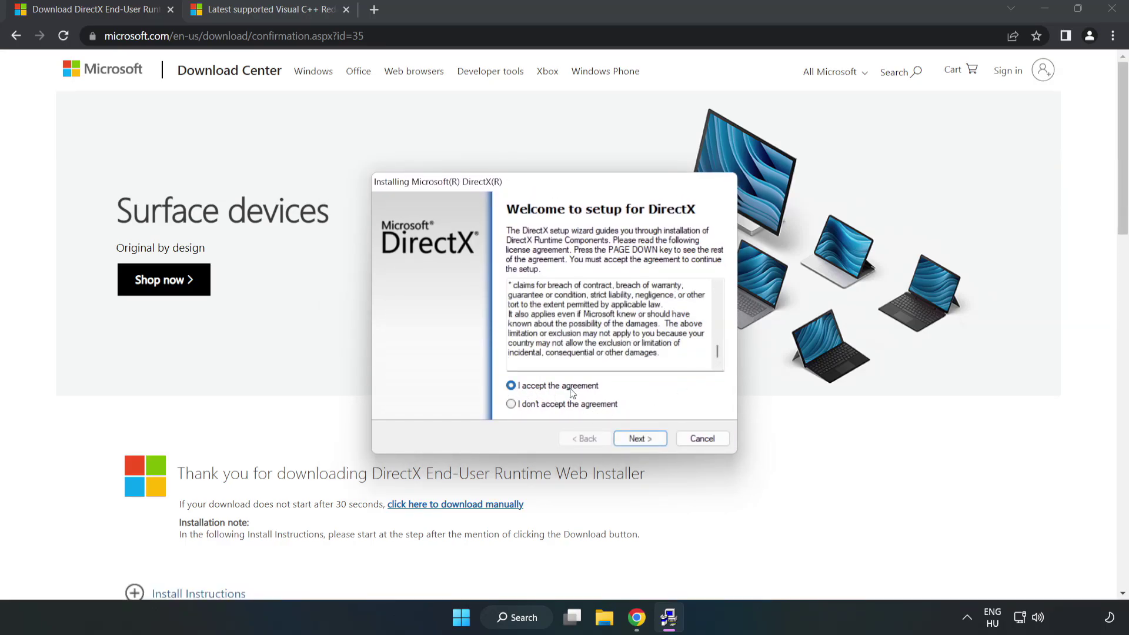
pyautogui.click(644, 442)
pyautogui.click(504, 337)
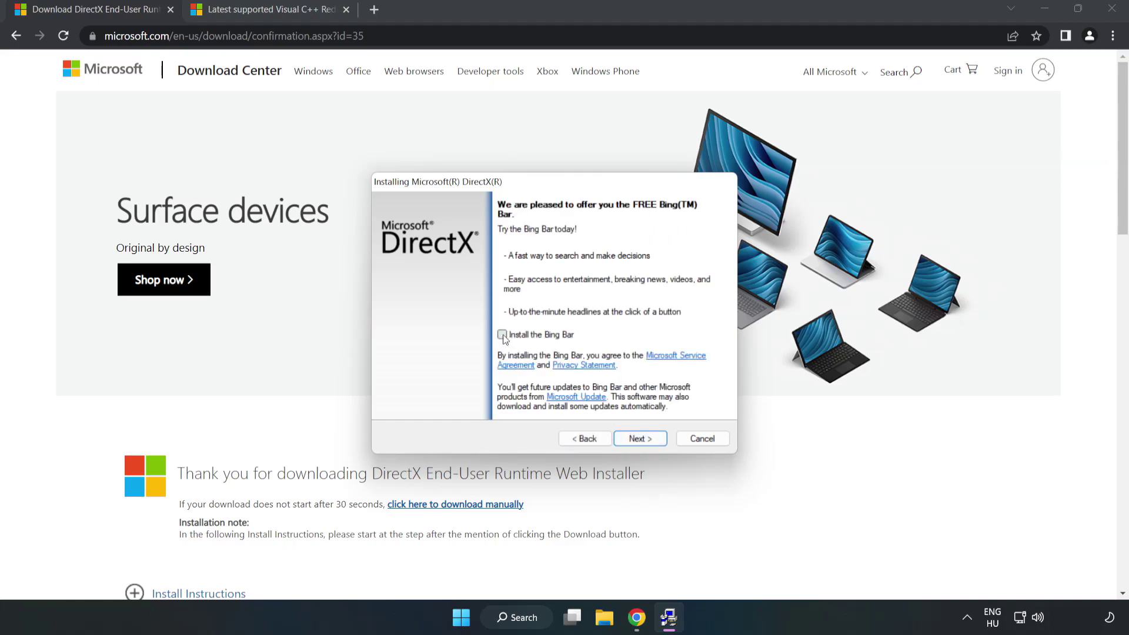
pyautogui.click(649, 440)
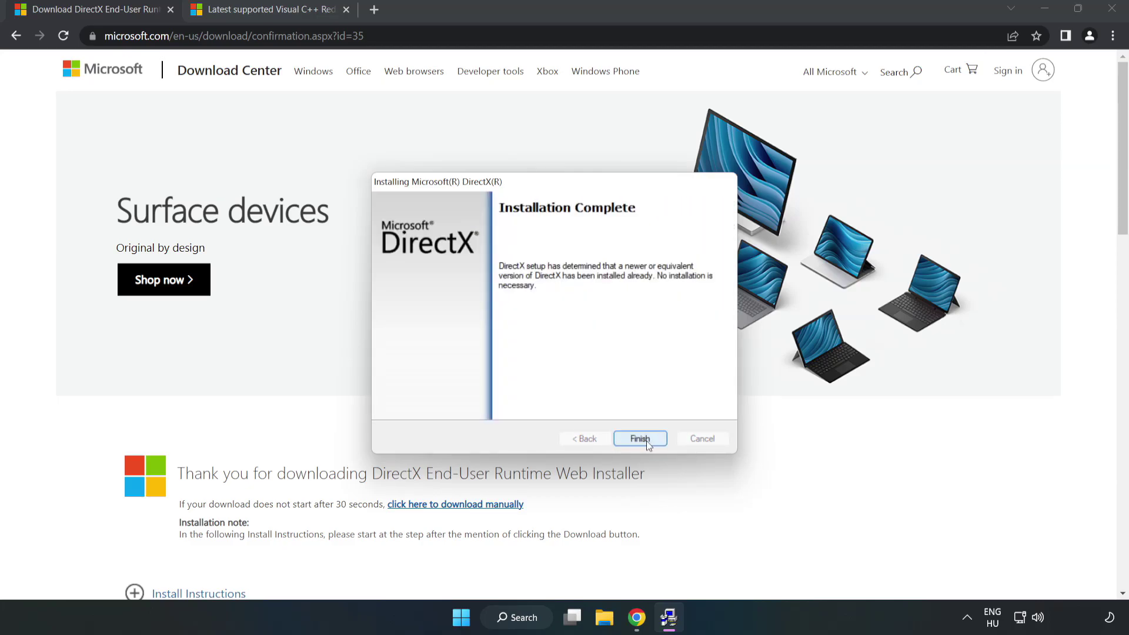
pyautogui.click(647, 442)
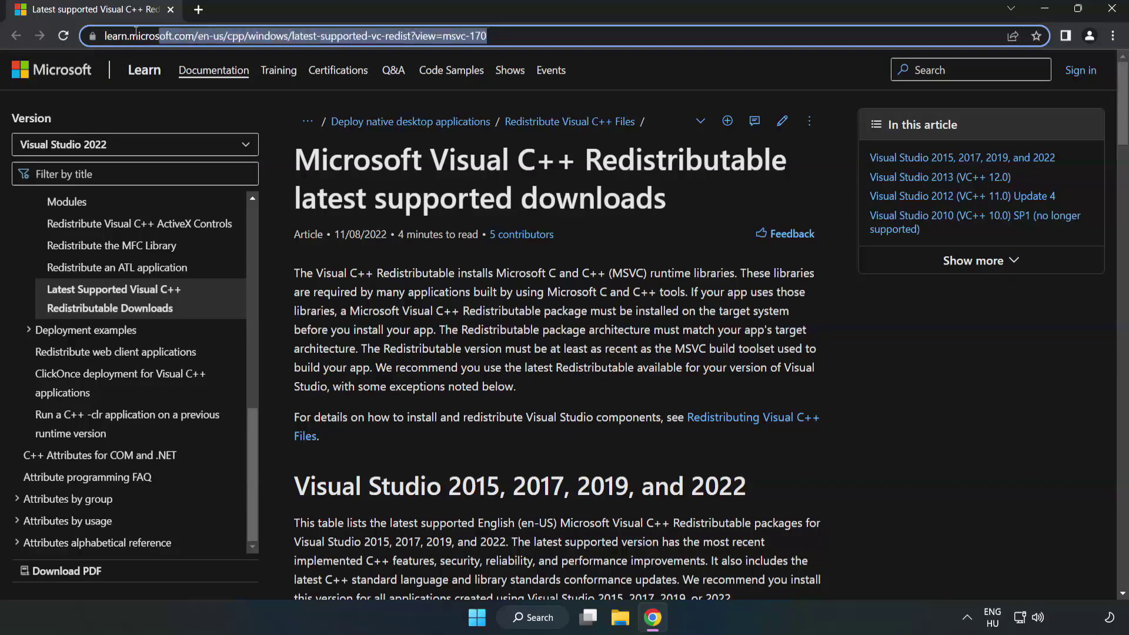
pyautogui.click(581, 36)
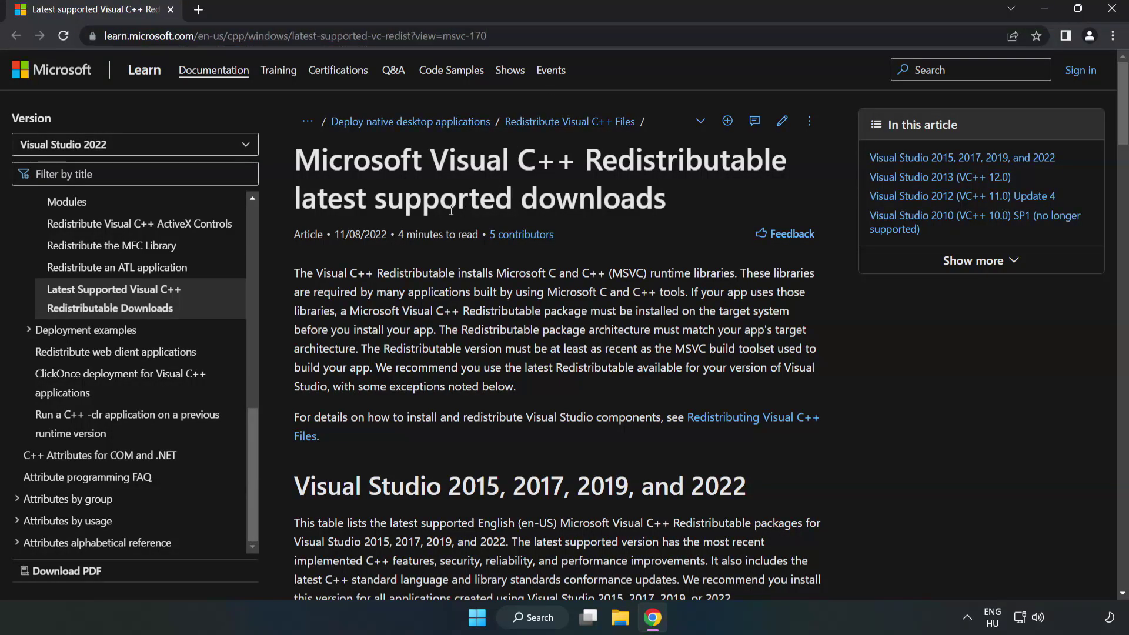
pyautogui.scroll(-4, 451, 212)
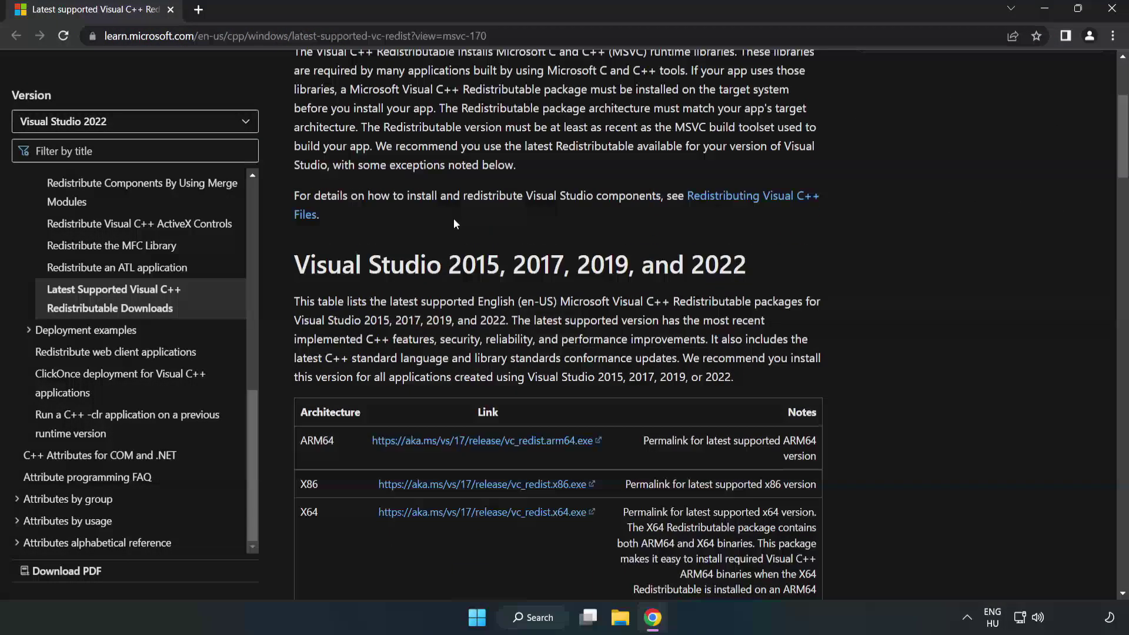
pyautogui.scroll(-4, 454, 224)
pyautogui.scroll(1, 434, 231)
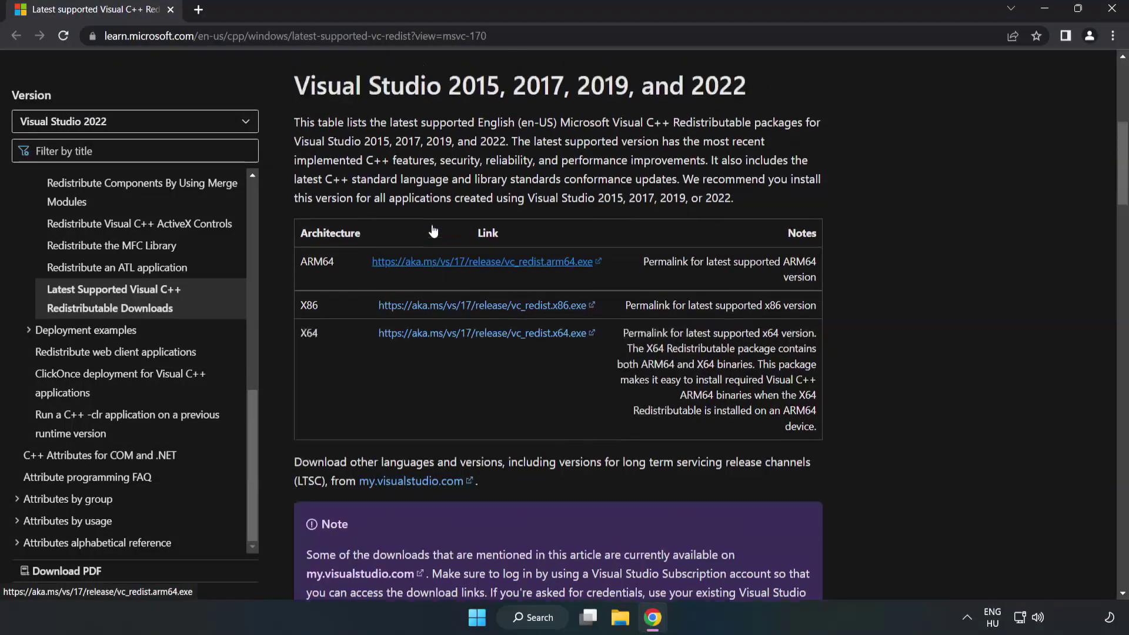
pyautogui.scroll(1, 434, 230)
pyautogui.moveTo(294, 118); pyautogui.dragTo(736, 128)
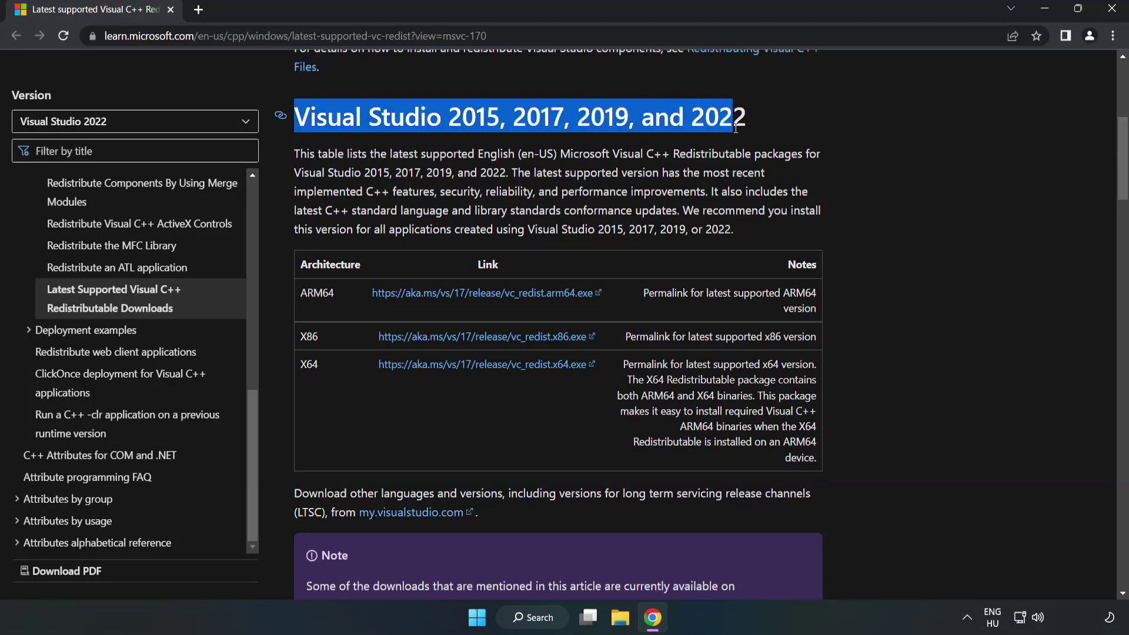
pyautogui.click(455, 297)
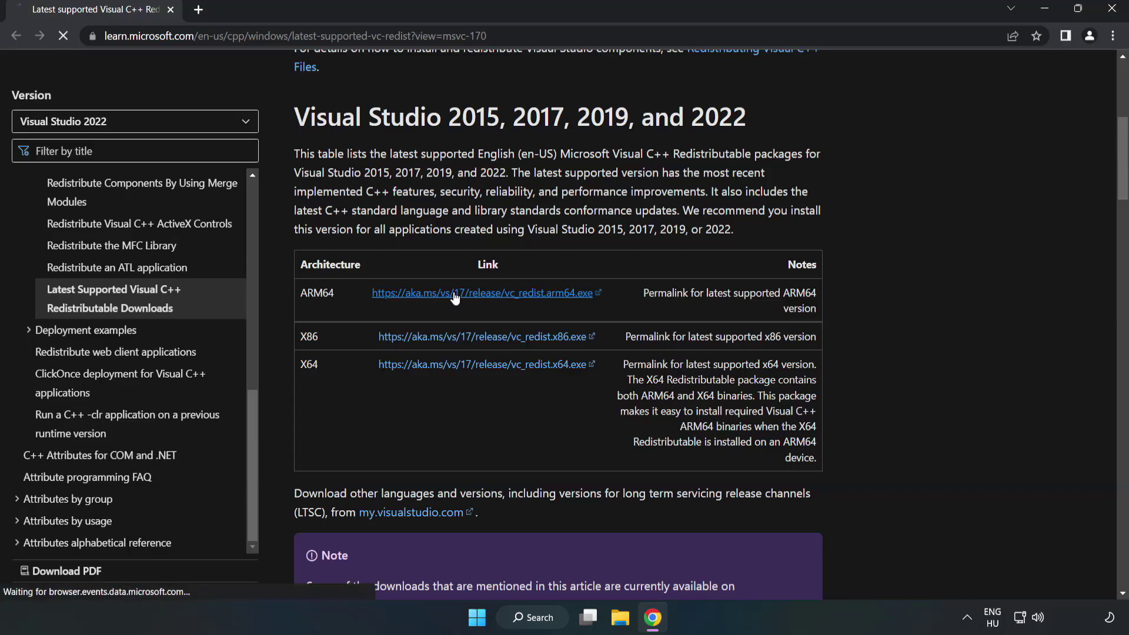
pyautogui.click(459, 337)
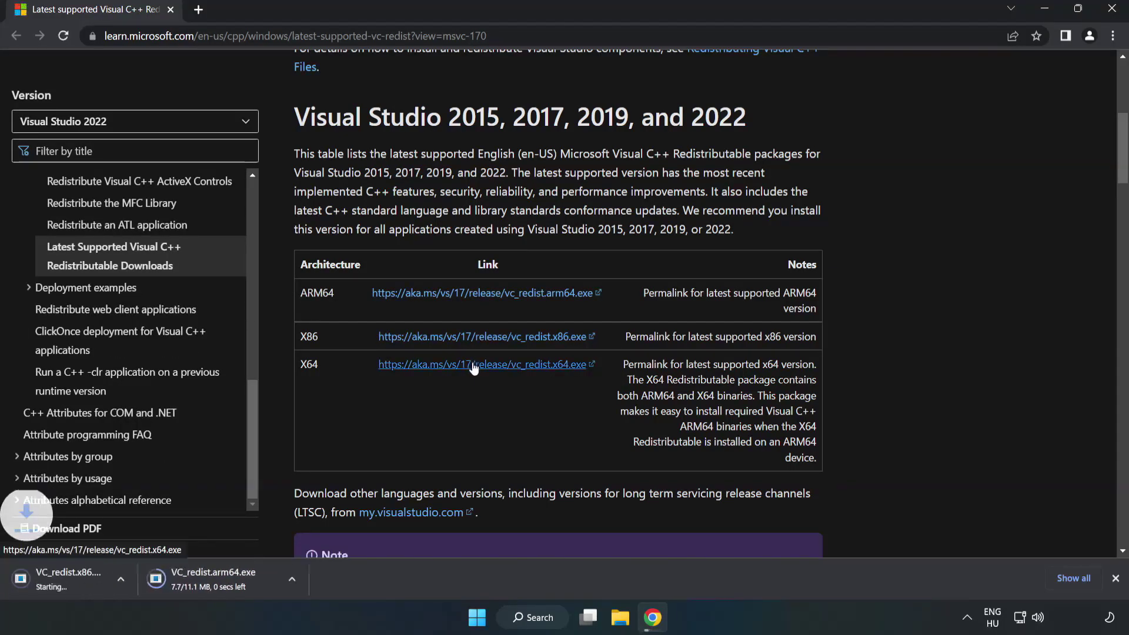
pyautogui.click(474, 366)
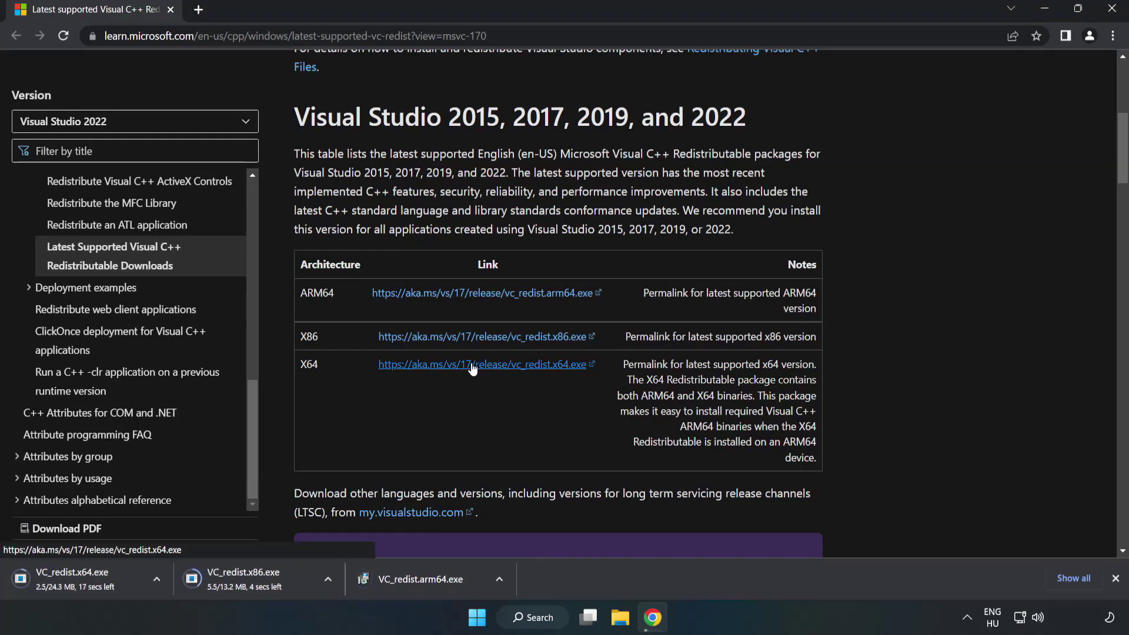
# Attempt the ARM64 redistributable install, dismiss its unsupported-processor failure, and launch the x86 installer.
pyautogui.click(431, 580)
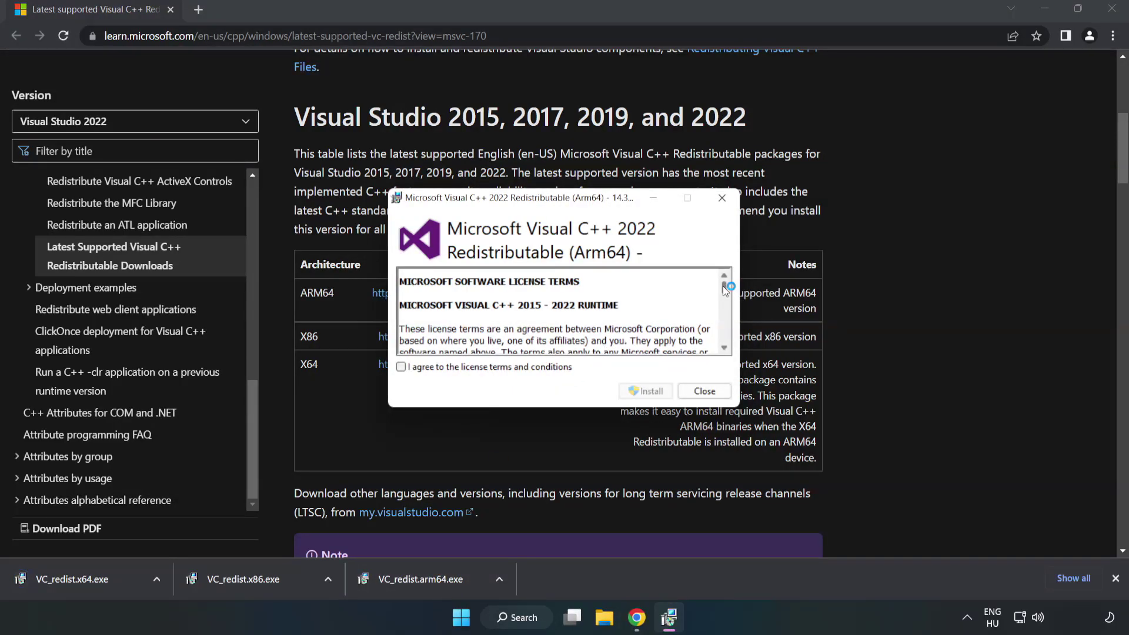
pyautogui.moveTo(724, 286); pyautogui.dragTo(725, 341)
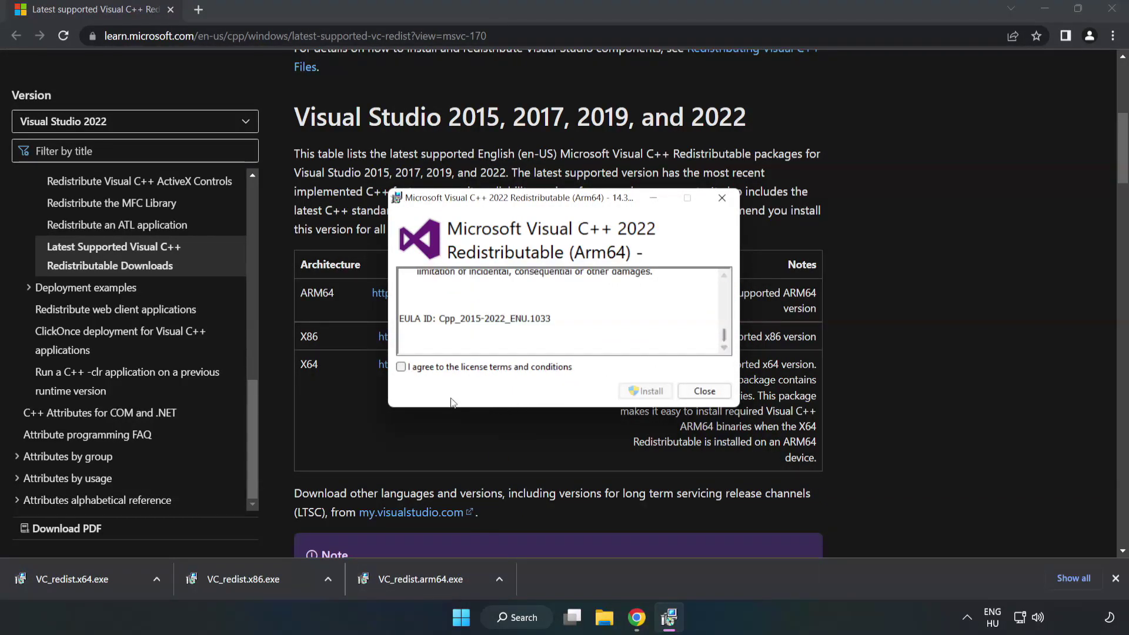
pyautogui.click(401, 367)
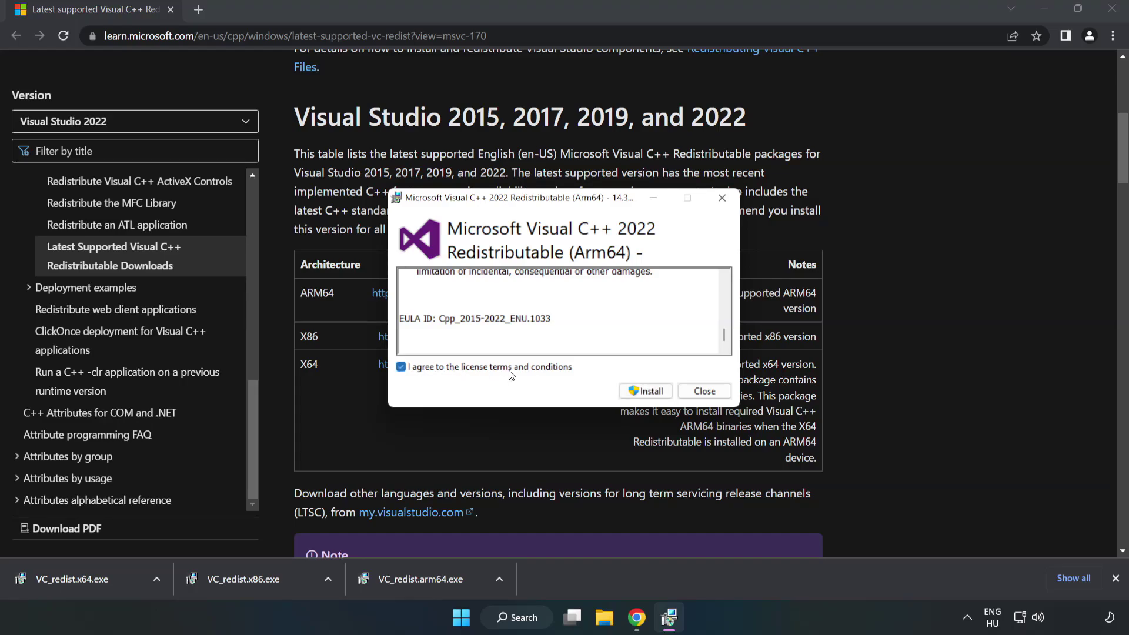
pyautogui.click(647, 391)
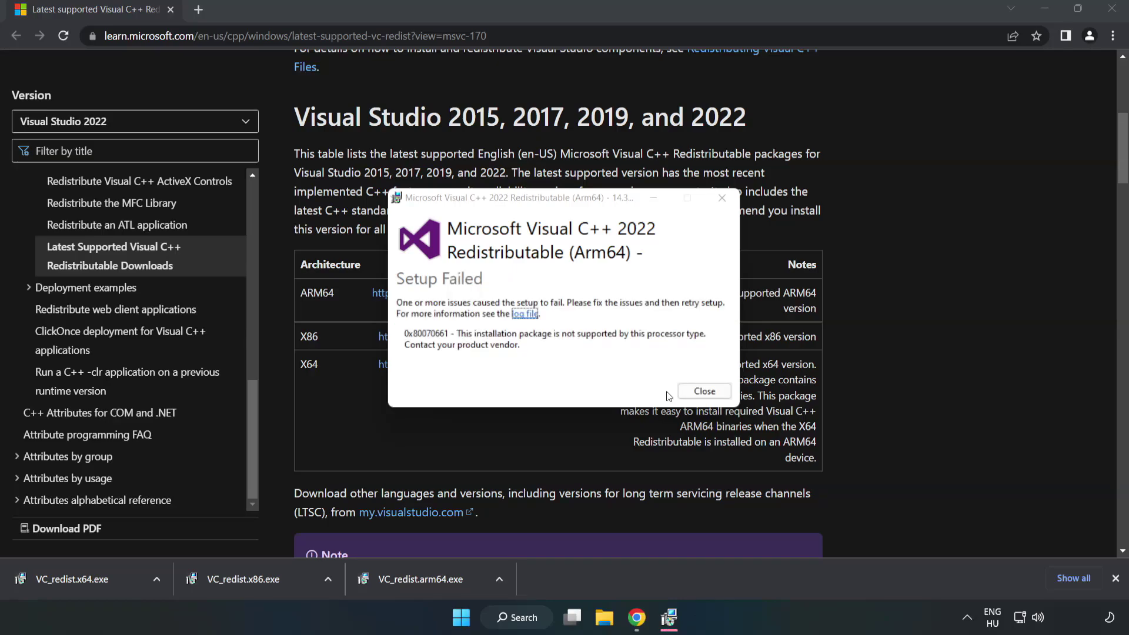
pyautogui.click(705, 392)
pyautogui.click(250, 577)
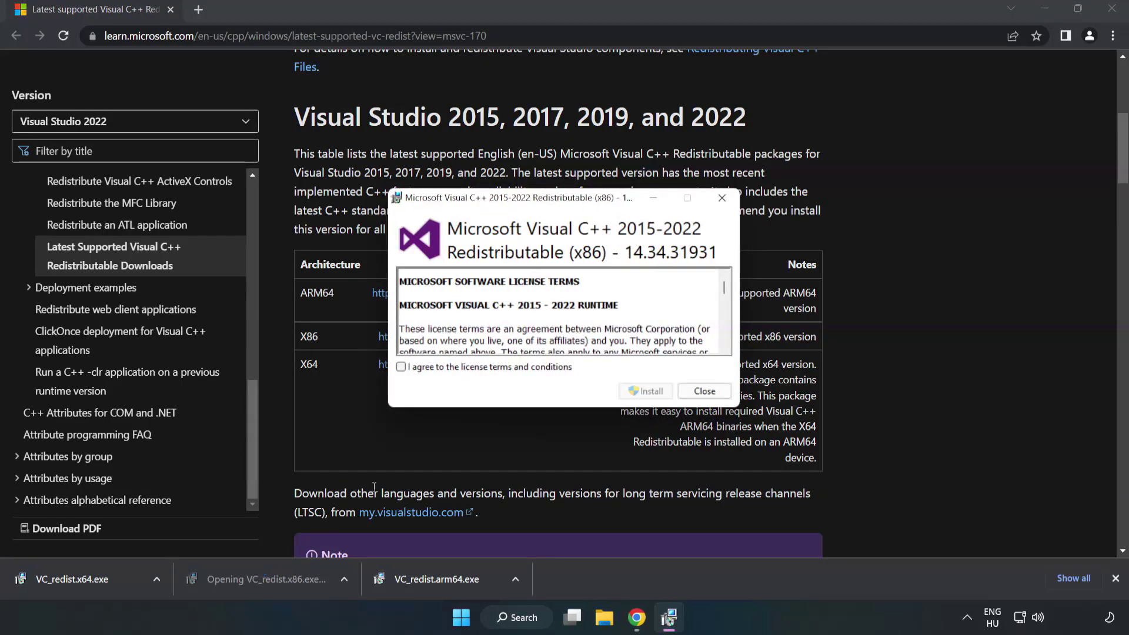
# Accept the licence and install the x86 Visual C++ redistributable 14.34.31931, then close setup.
pyautogui.moveTo(724, 288); pyautogui.dragTo(726, 347)
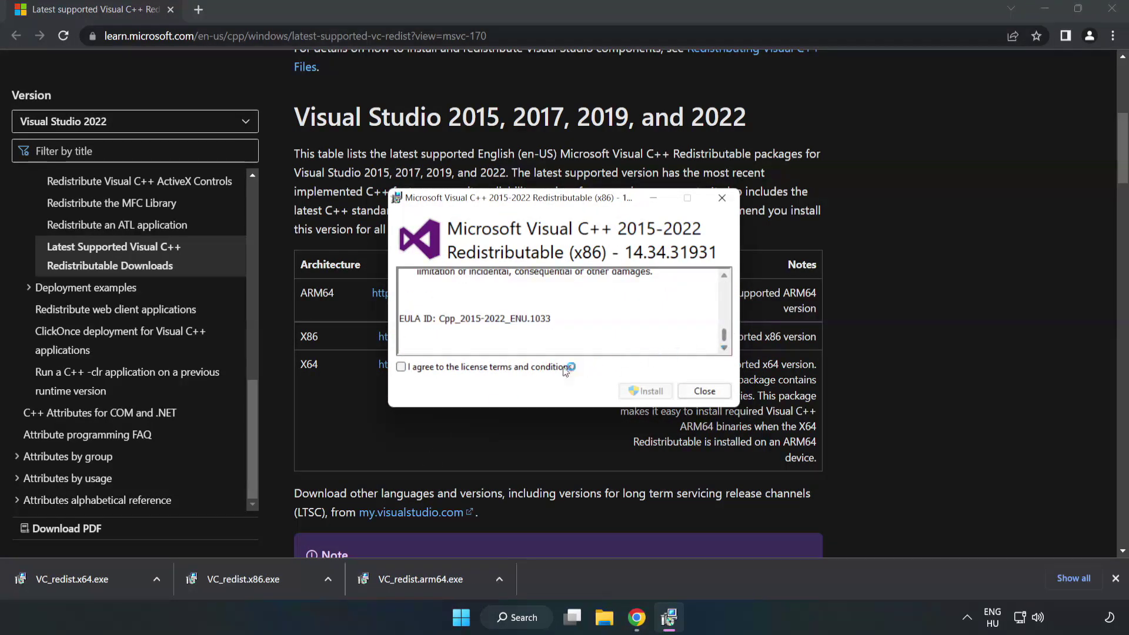
pyautogui.click(401, 368)
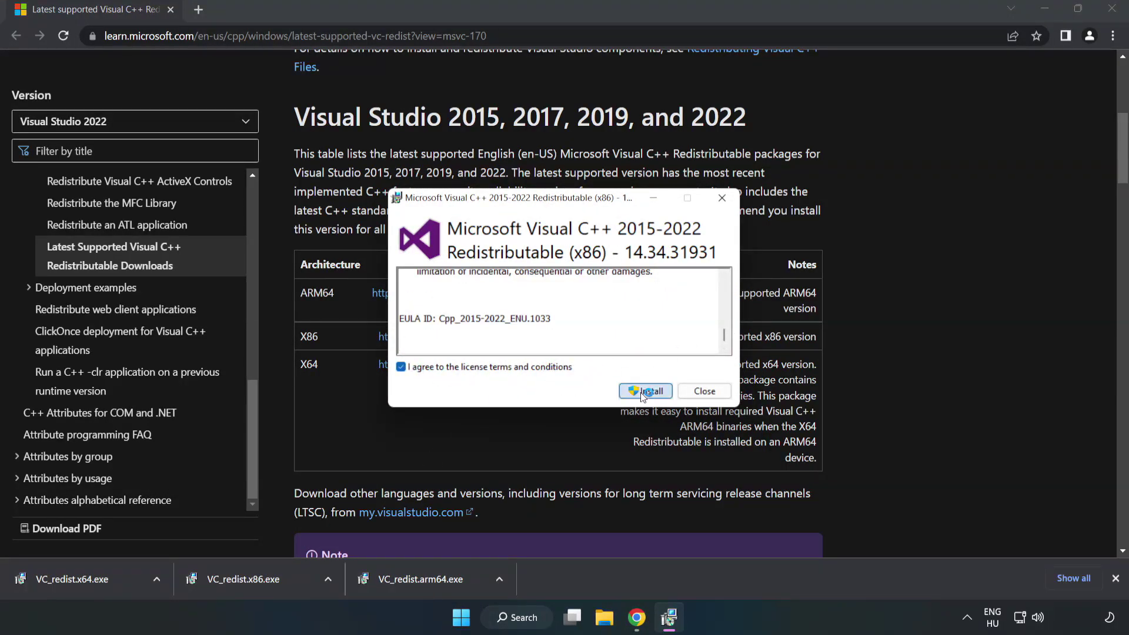
pyautogui.click(641, 392)
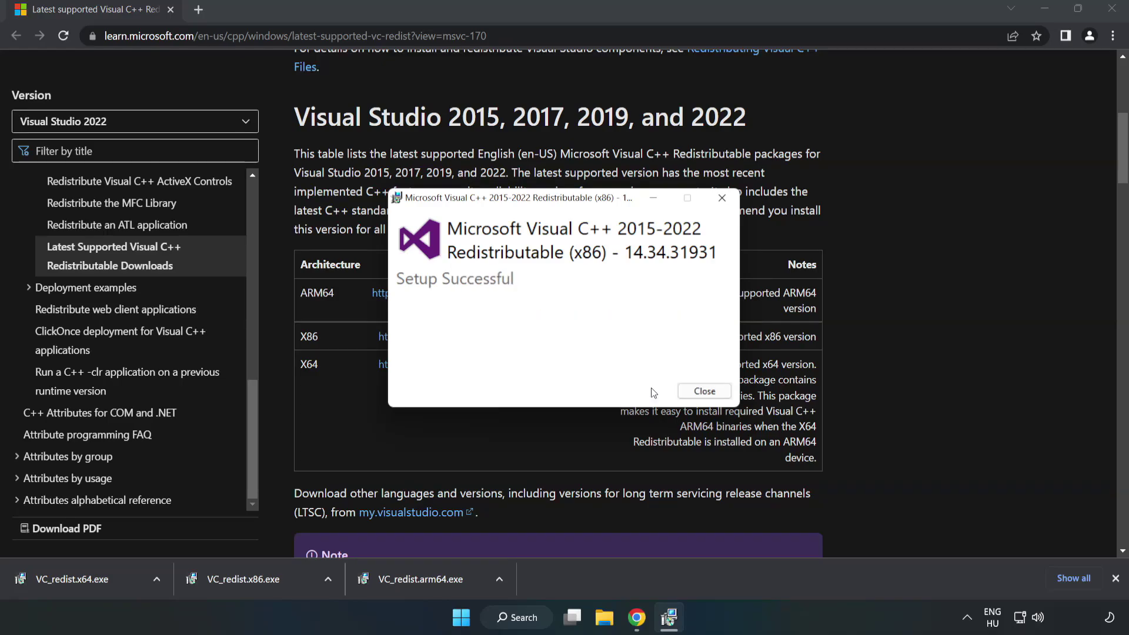
pyautogui.click(699, 396)
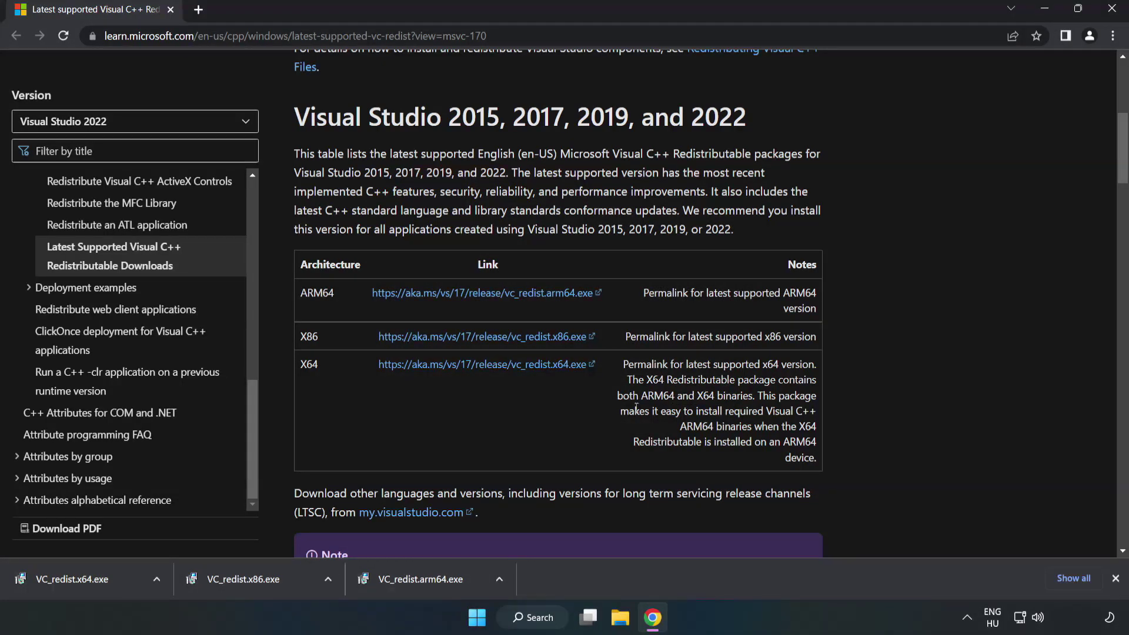
# Run VC_redist.x64.exe, accept the license, install it, and close the successful setup.
pyautogui.click(62, 579)
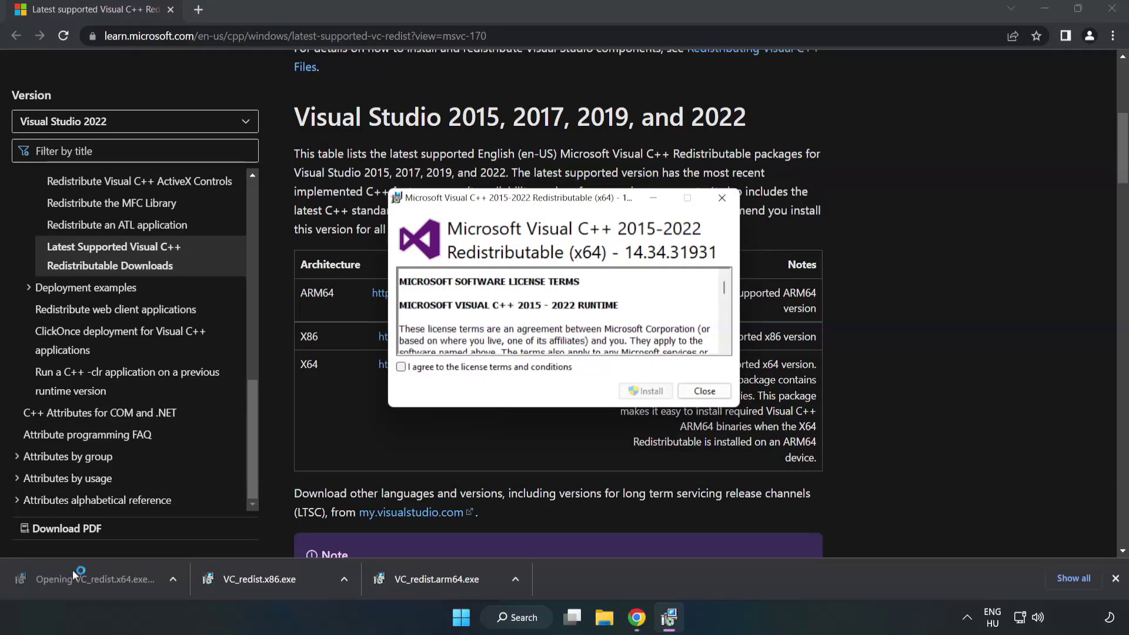
pyautogui.moveTo(725, 290); pyautogui.dragTo(726, 344)
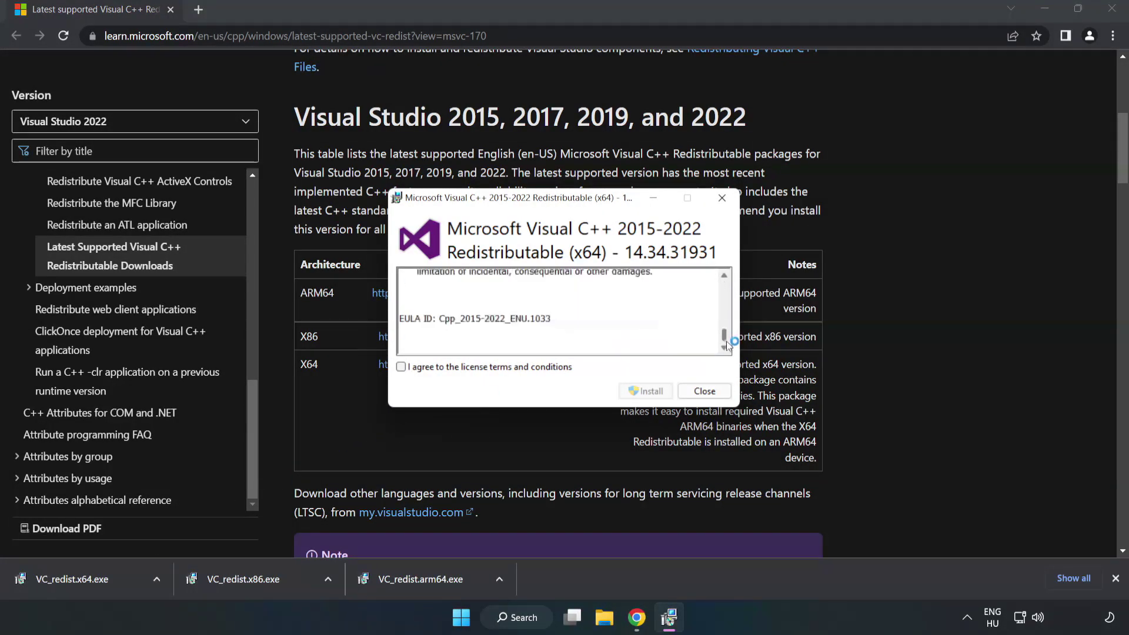
pyautogui.click(401, 368)
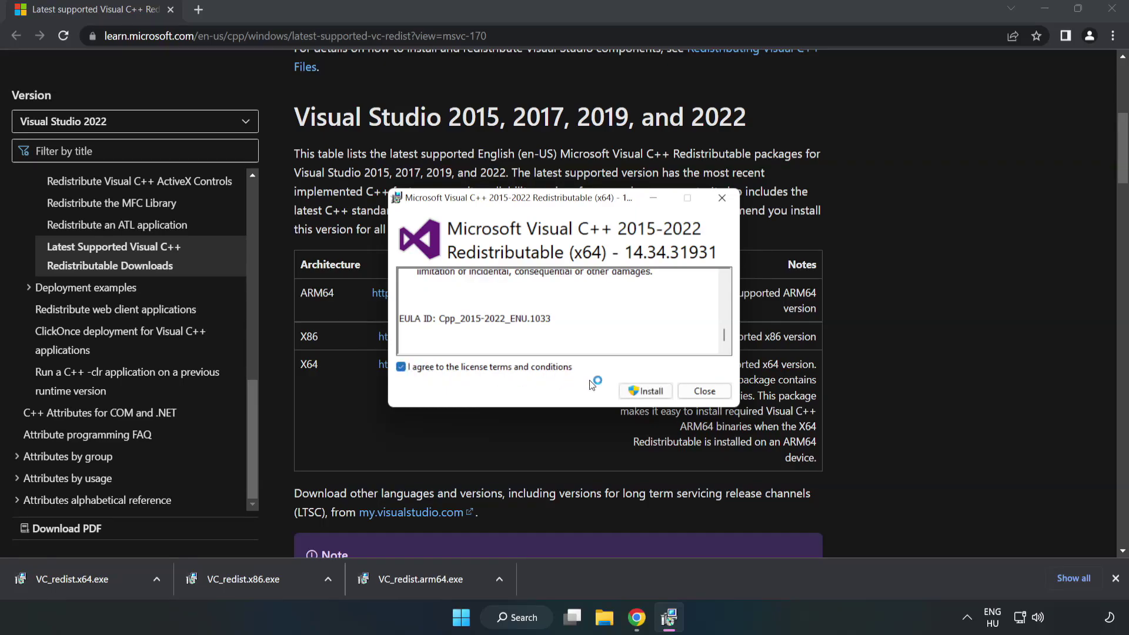
pyautogui.click(641, 390)
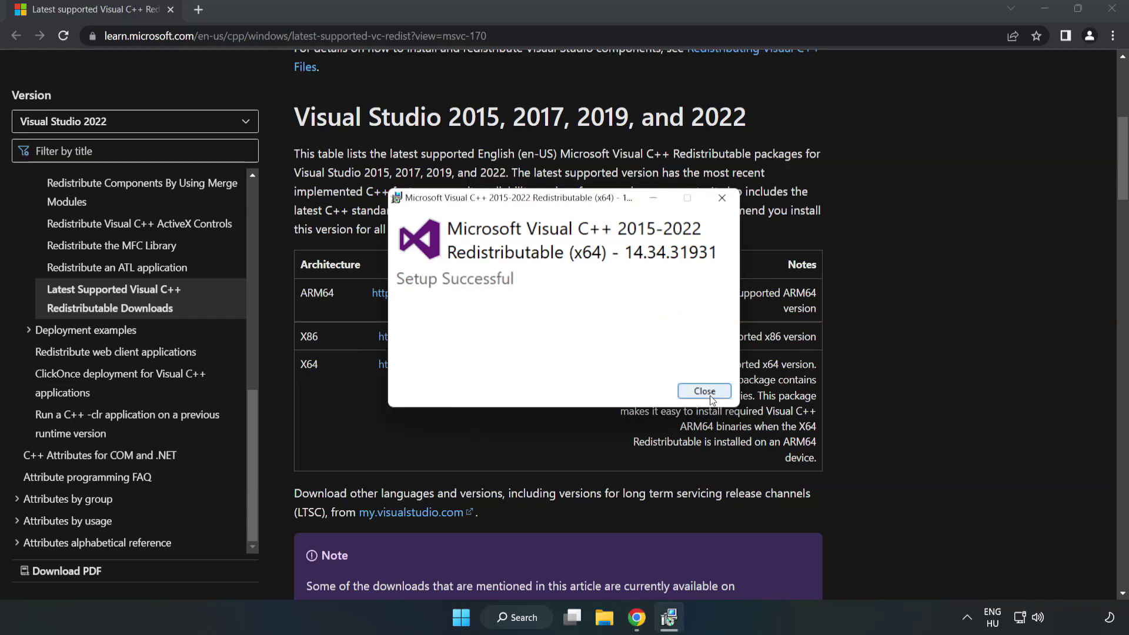
pyautogui.click(710, 397)
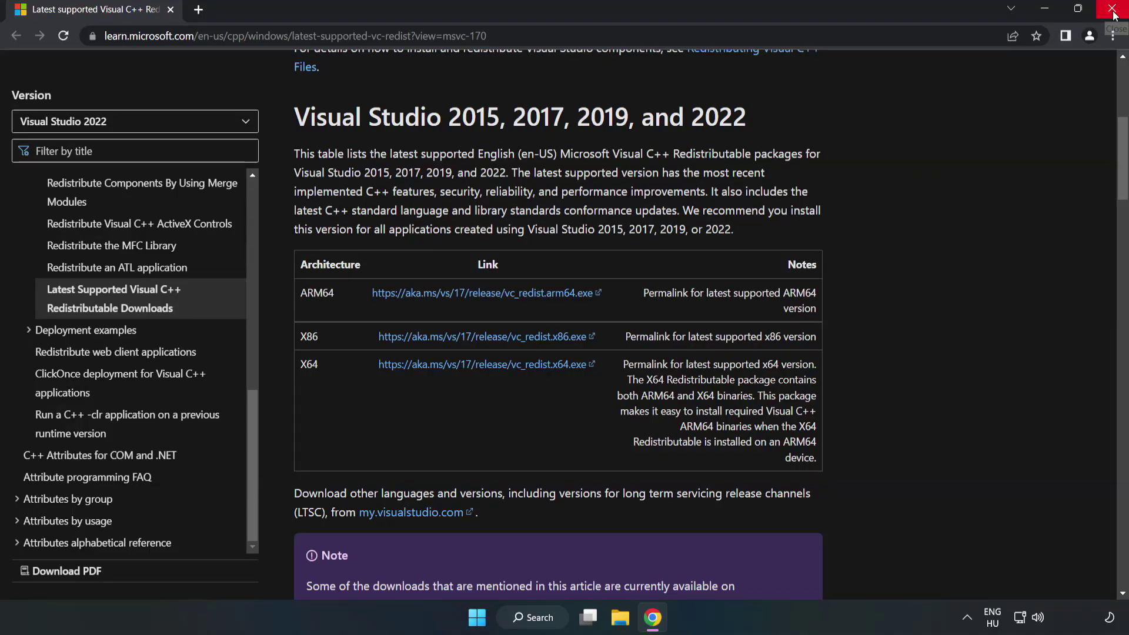
# Close Chrome and bring up the run-as-administrator option for Command Prompt from a 'cmd' search.
pyautogui.click(1113, 14)
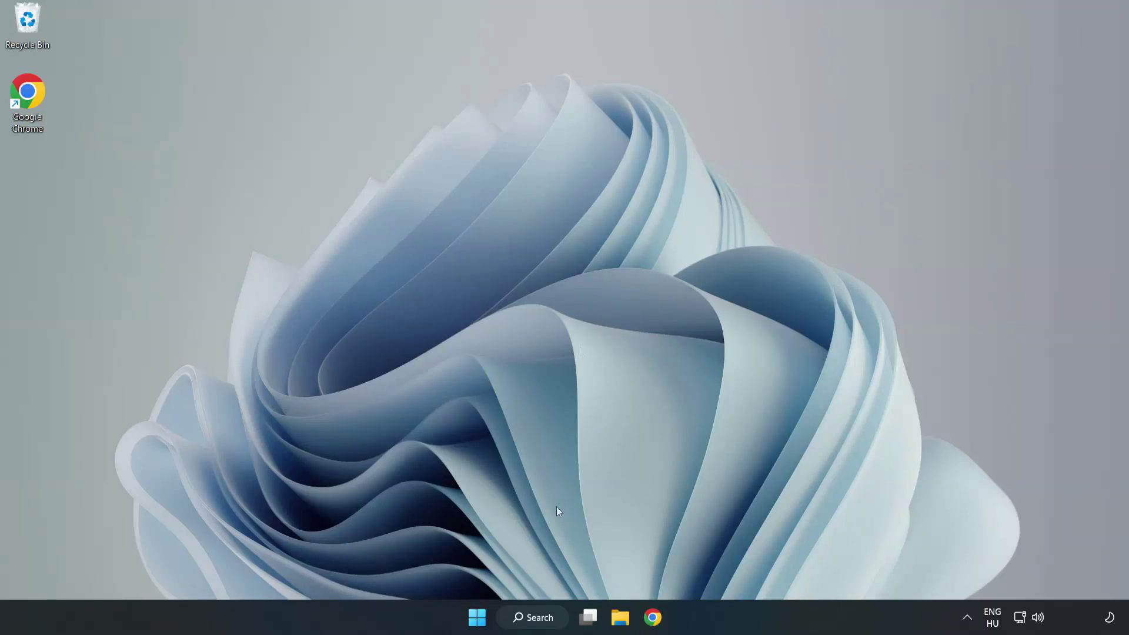
pyautogui.click(535, 617)
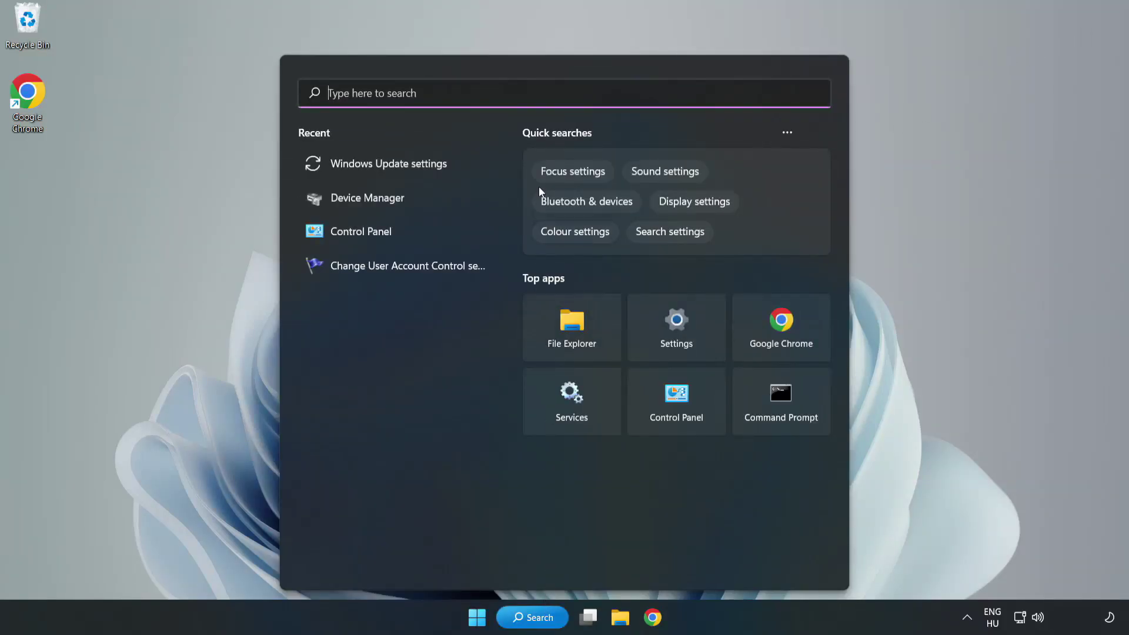
pyautogui.write('c')
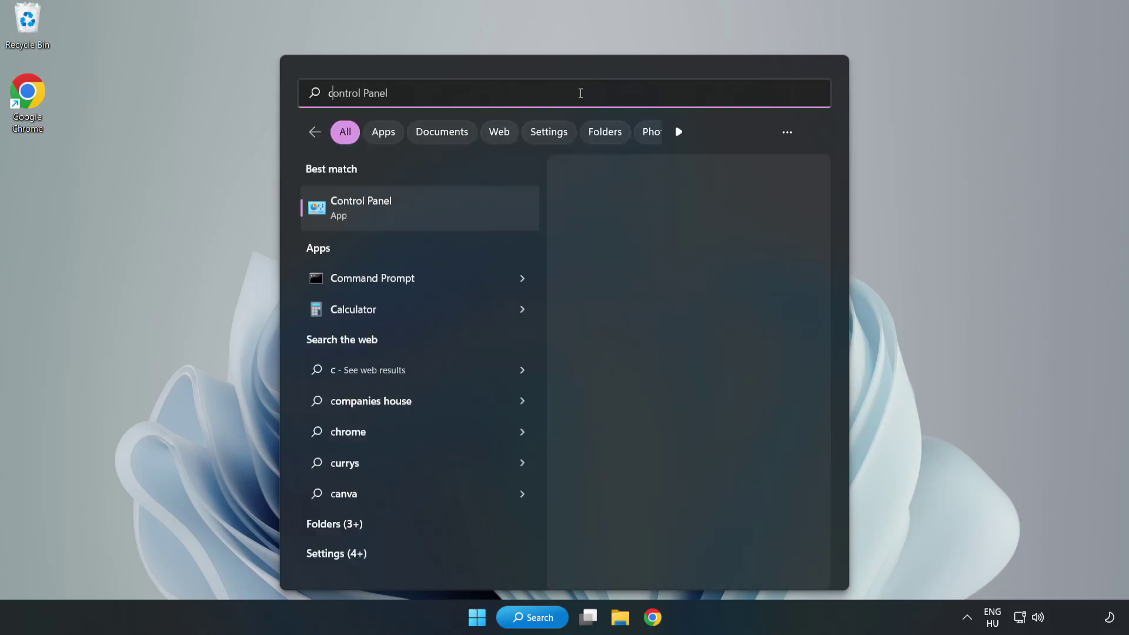
pyautogui.write('md')
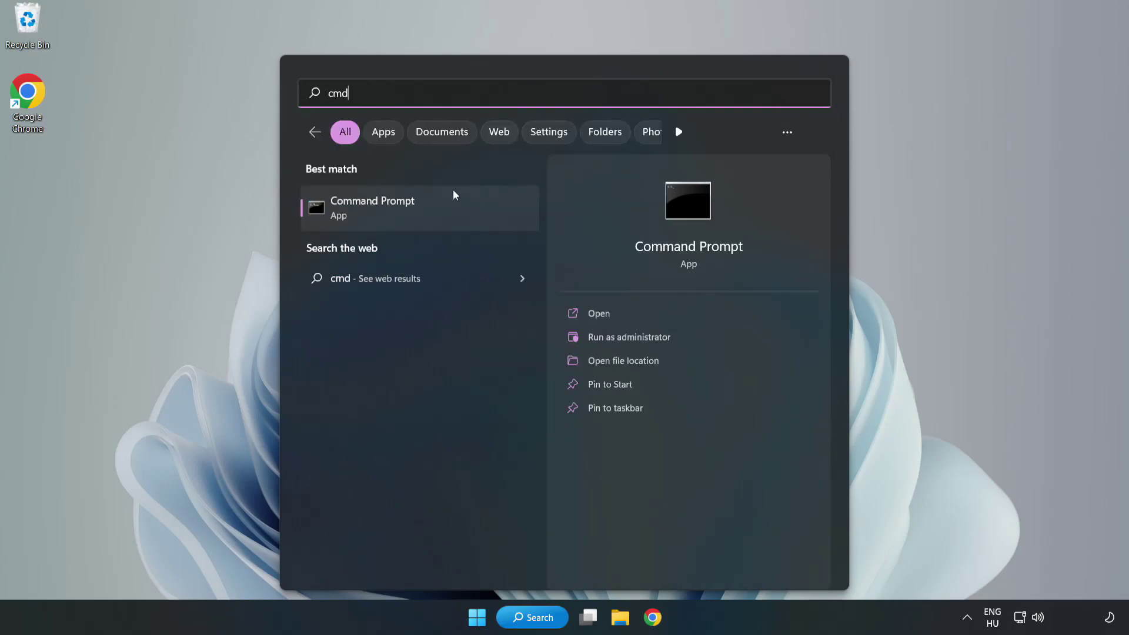
pyautogui.rightClick(444, 213)
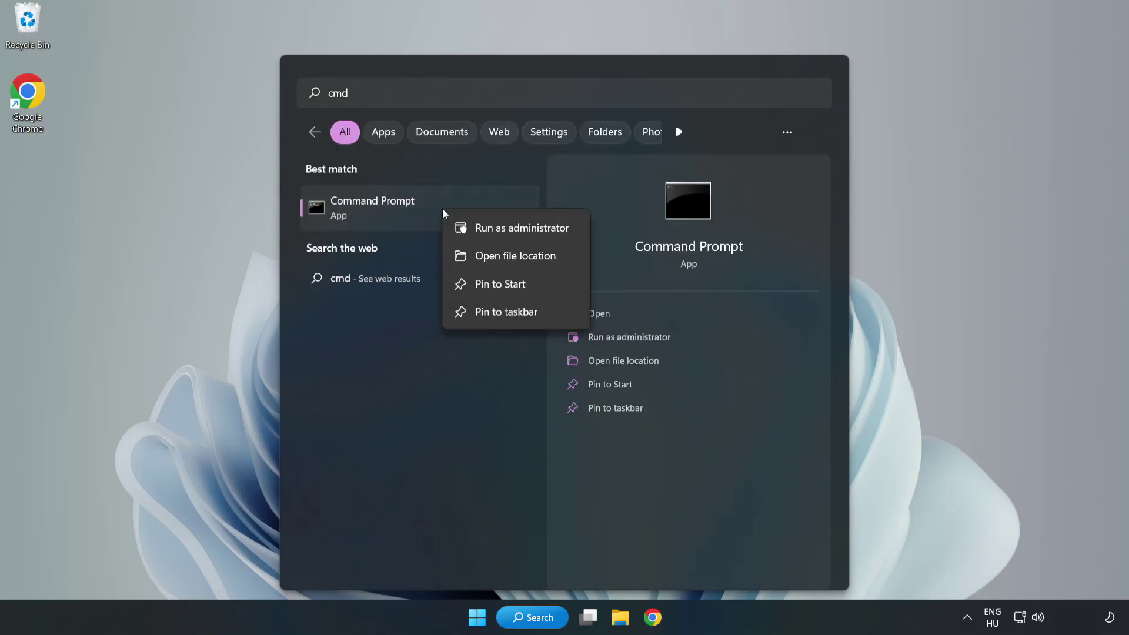
# Run 'sfc /scannow' in an elevated Command Prompt moved to the screen centre.
pyautogui.click(490, 233)
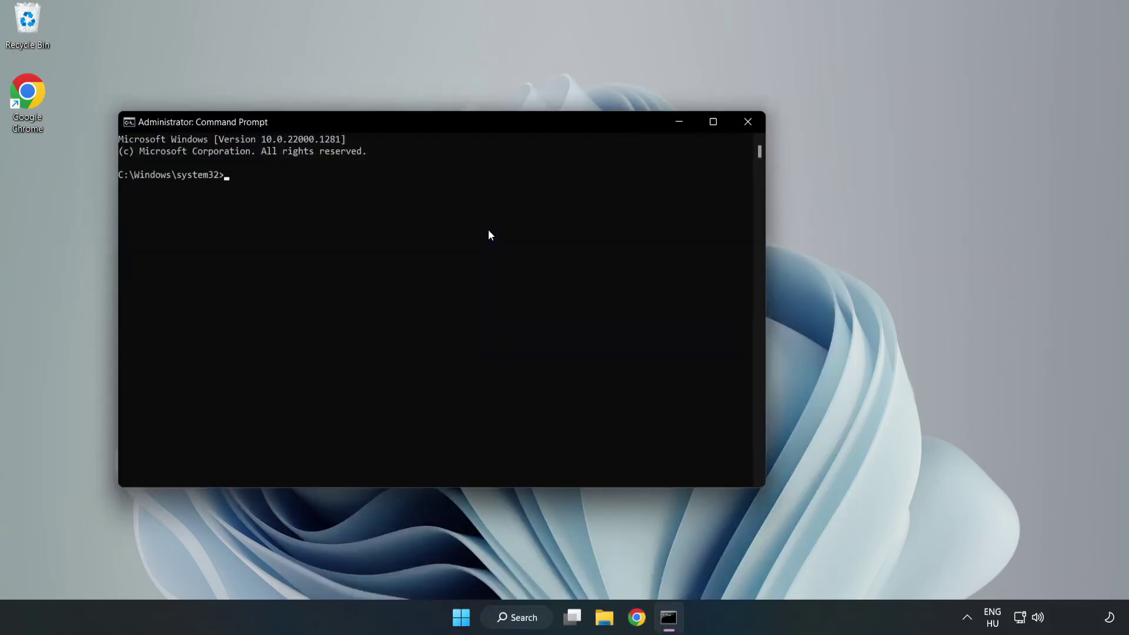
pyautogui.moveTo(454, 128); pyautogui.dragTo(575, 132)
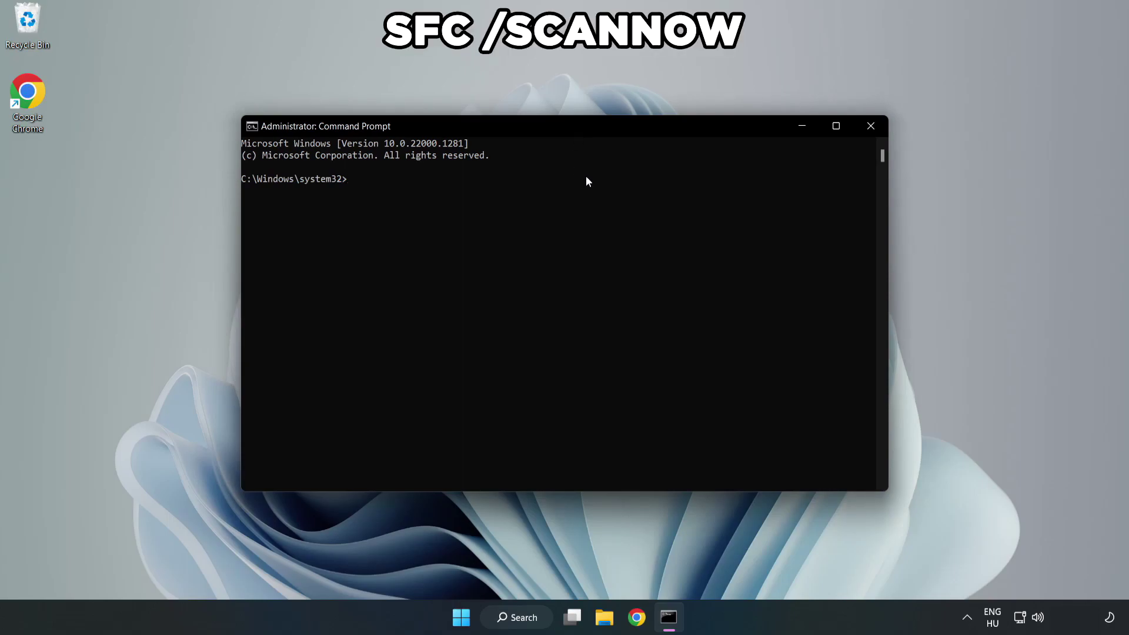
pyautogui.write('sfc /')
pyautogui.write('scannow')
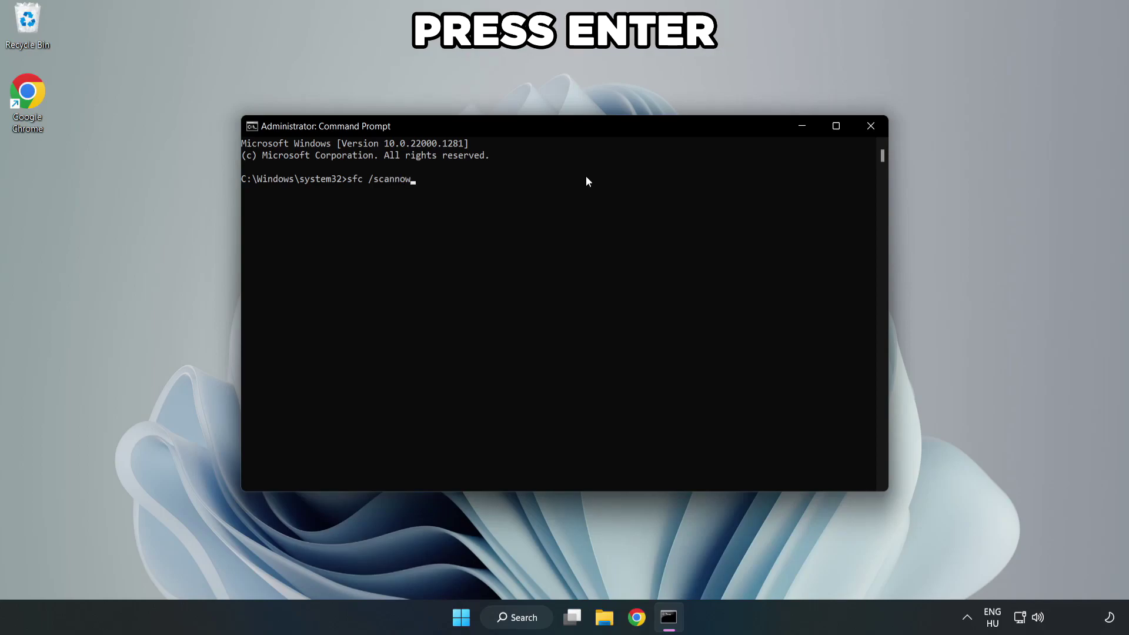
pyautogui.press('Return')
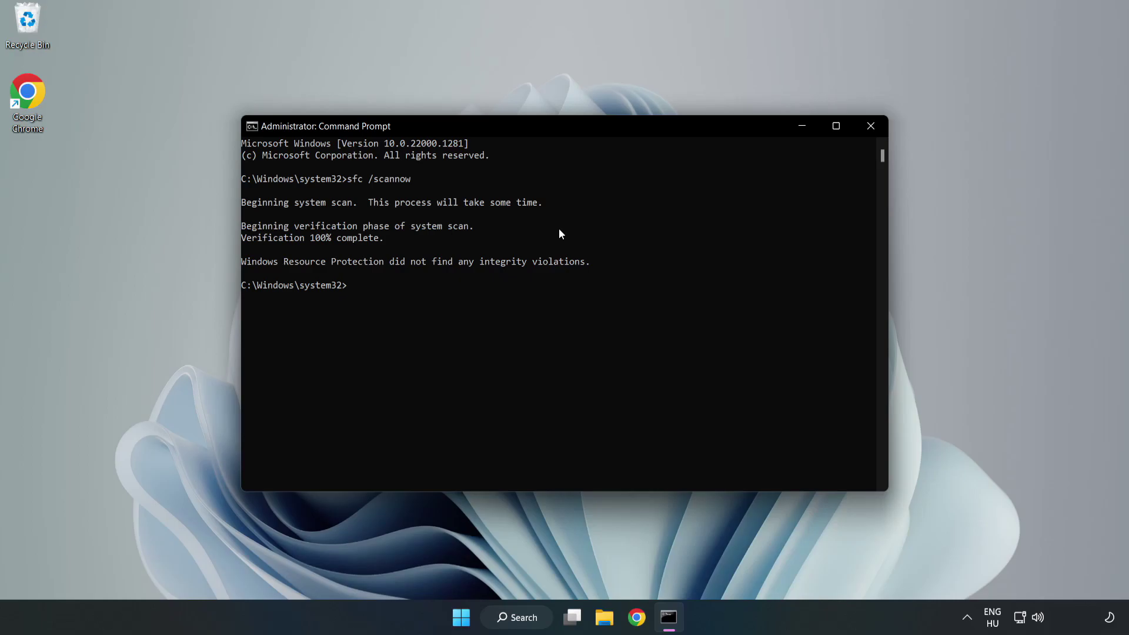
# Close Command Prompt and show the Start menu's sleep, shut down and restart options.
pyautogui.click(870, 134)
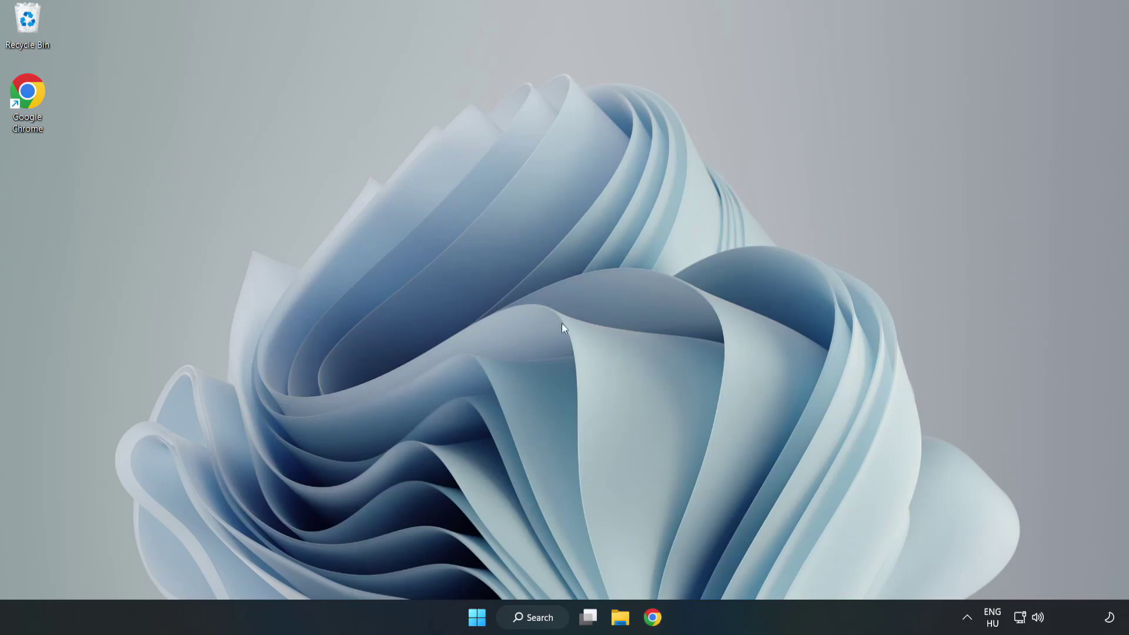
pyautogui.click(477, 617)
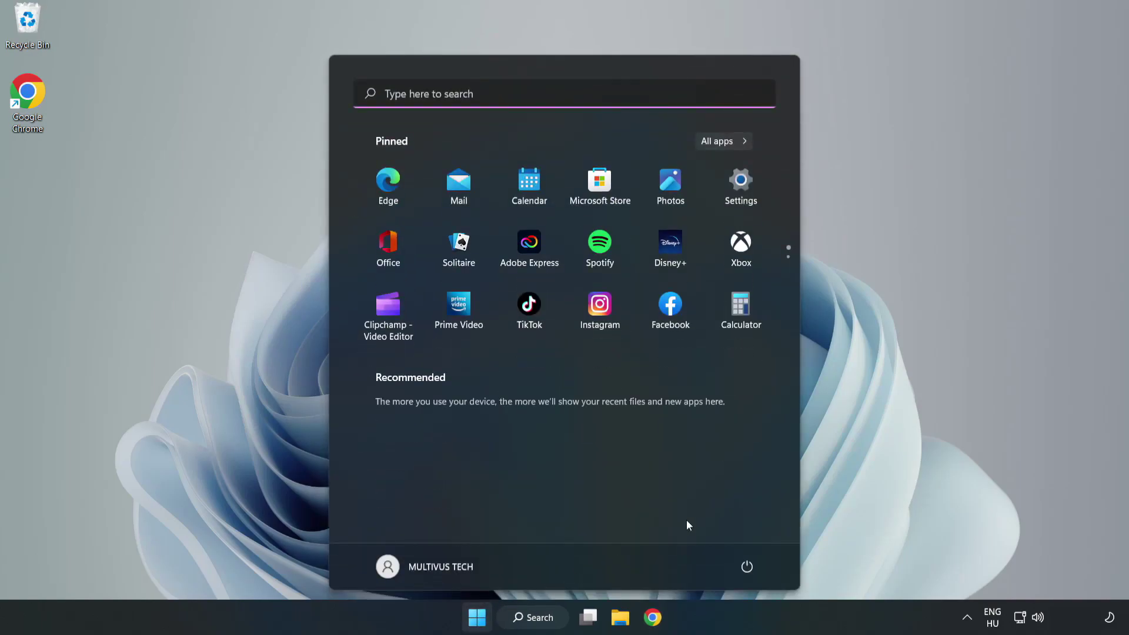
pyautogui.click(747, 567)
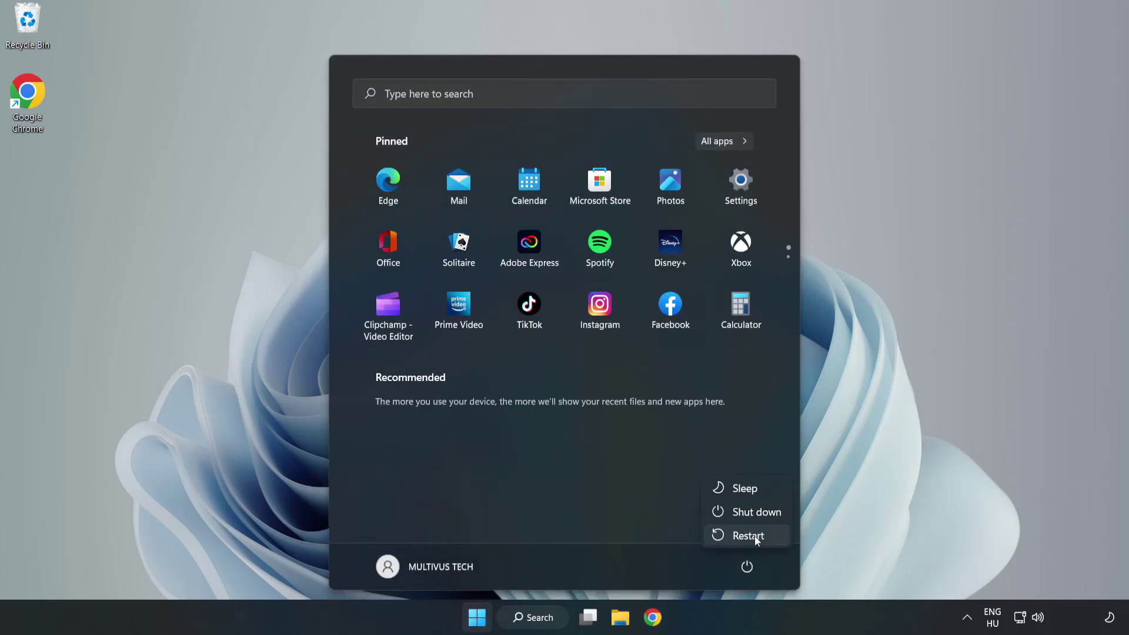